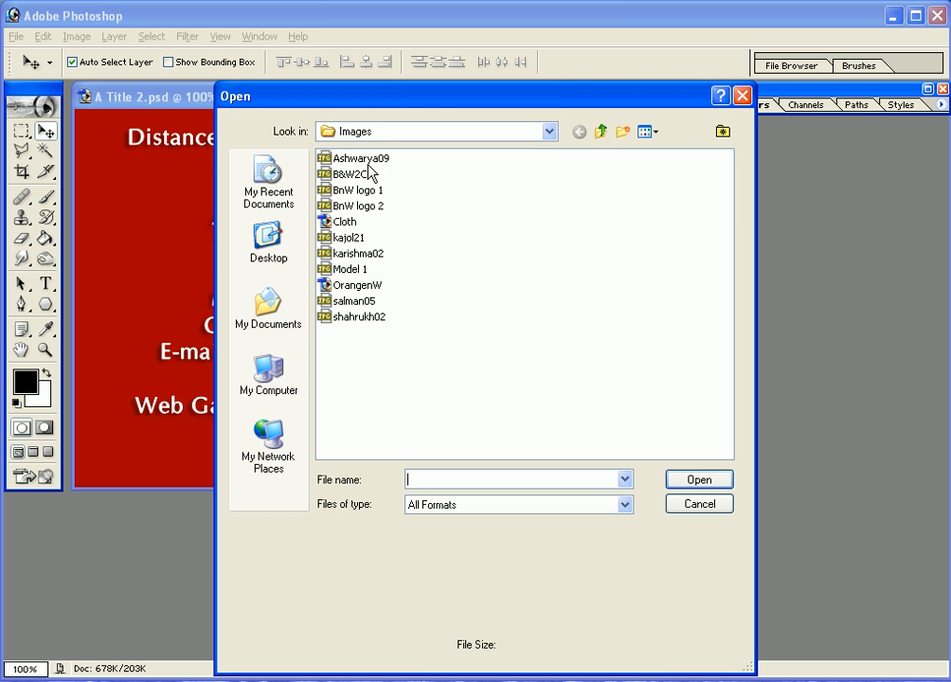
- Open the Ashwarya09 image, maximize its document window and view it at 100%
{"action": "left_click", "coordinate": [369, 163]}
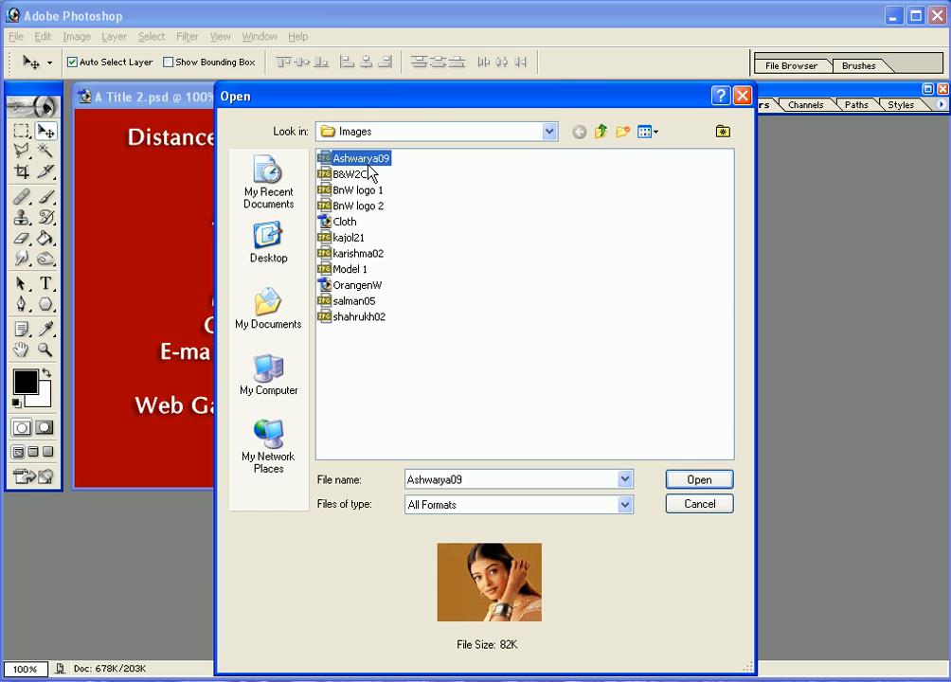
{"action": "left_click", "coordinate": [696, 479]}
{"action": "double_click", "coordinate": [445, 171]}
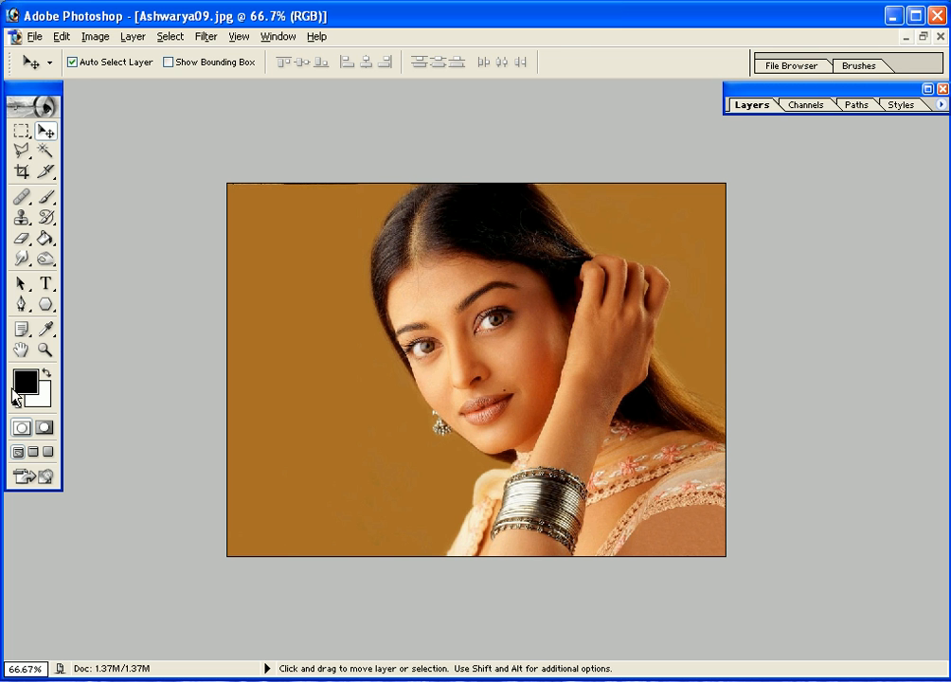
{"action": "double_click", "coordinate": [44, 350]}
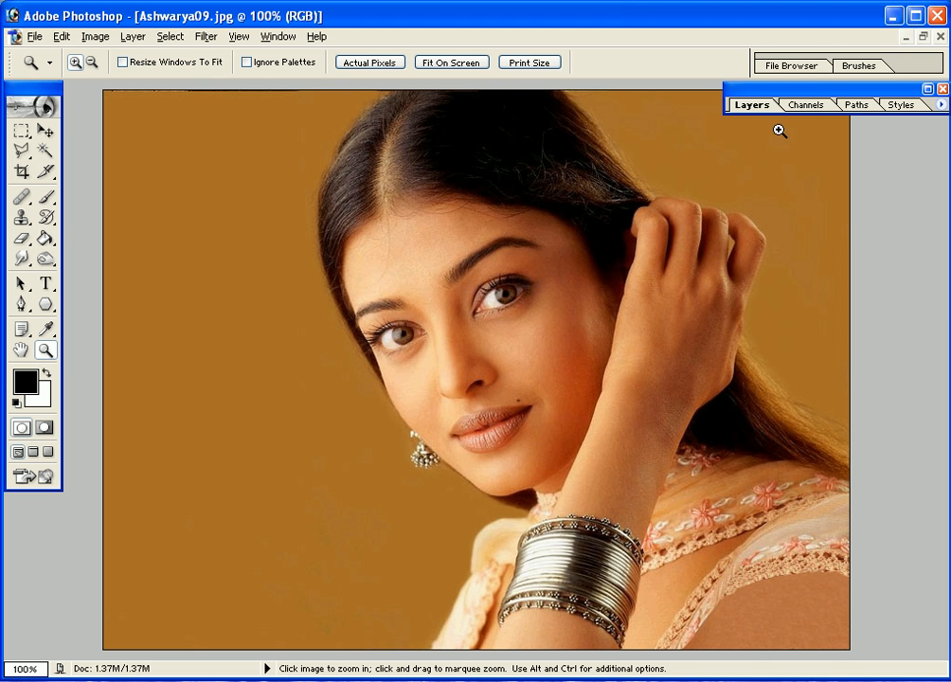
- Expand the collapsed Layers palette and try to duplicate the Background layer
{"action": "double_click", "coordinate": [747, 104]}
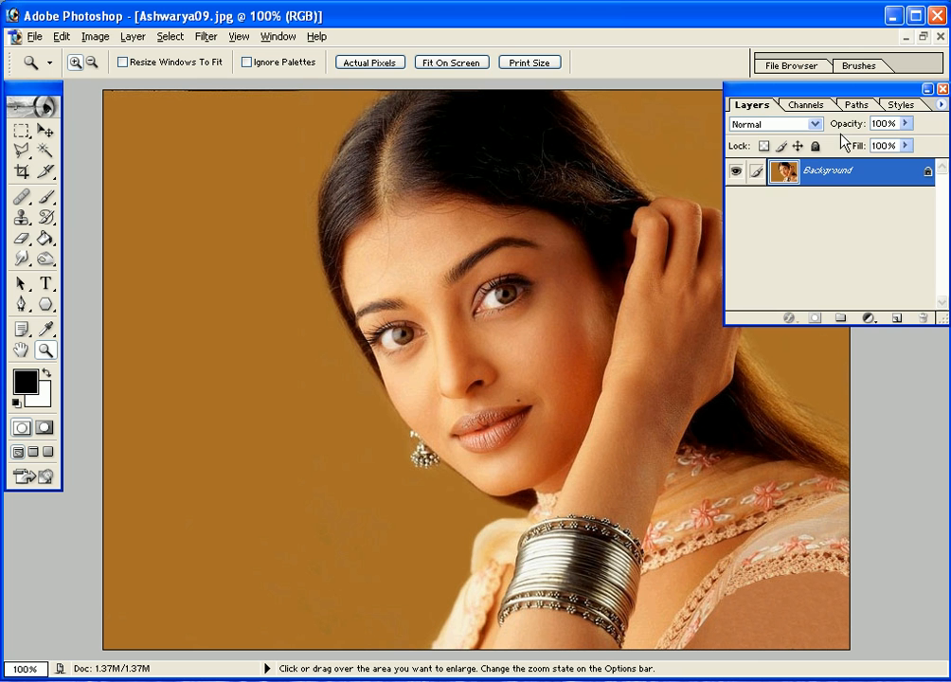
{"action": "left_click_drag", "start_coordinate": [858, 175], "coordinate": [870, 216]}
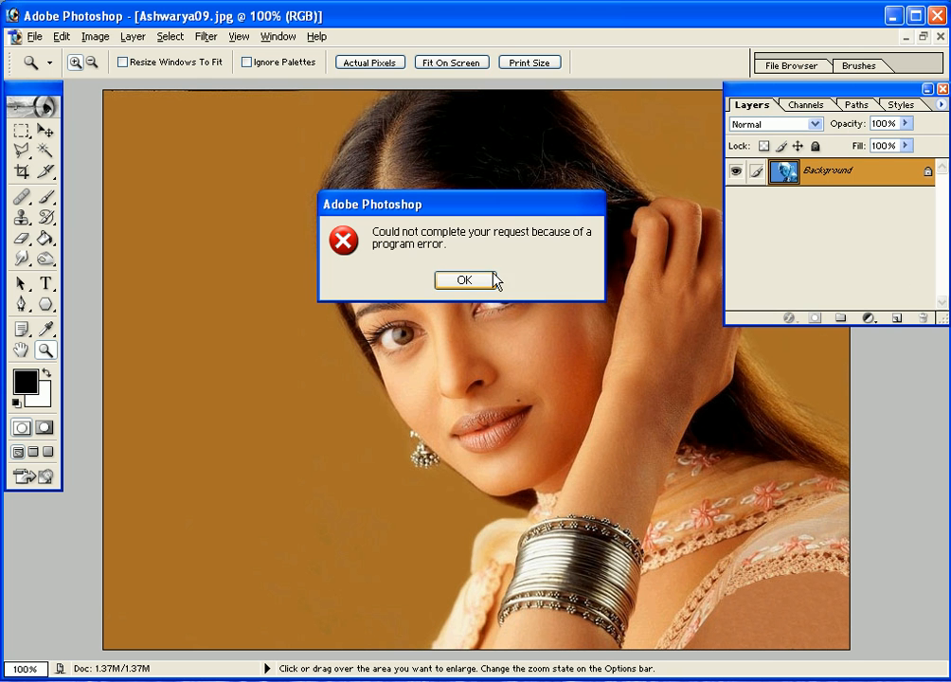
{"action": "left_click", "coordinate": [452, 284]}
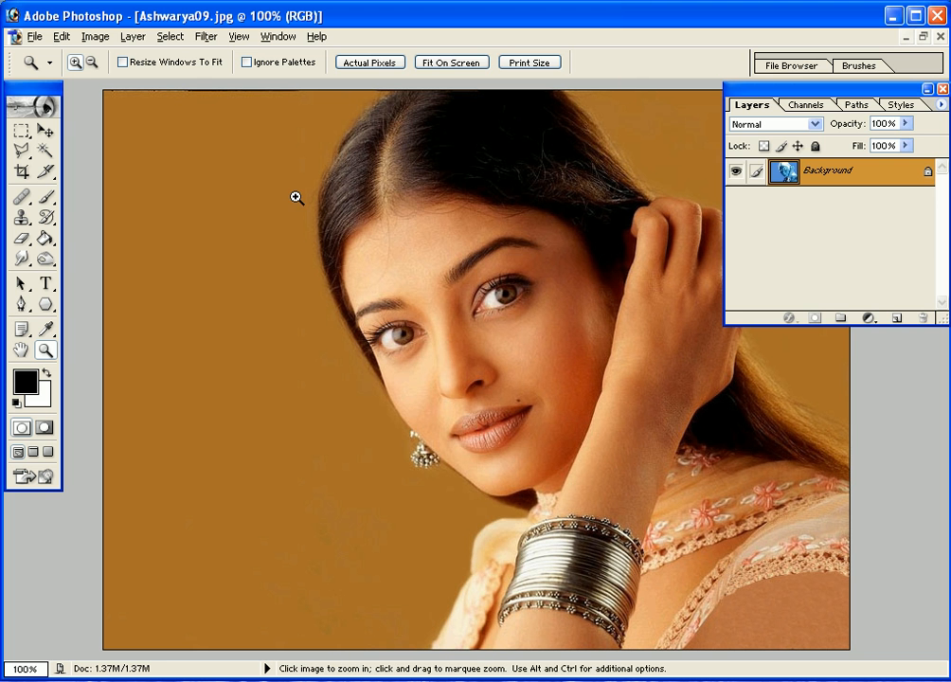
- Duplicate the Background layer as "Background copy" and hide the original Background layer
{"action": "left_click", "coordinate": [134, 38]}
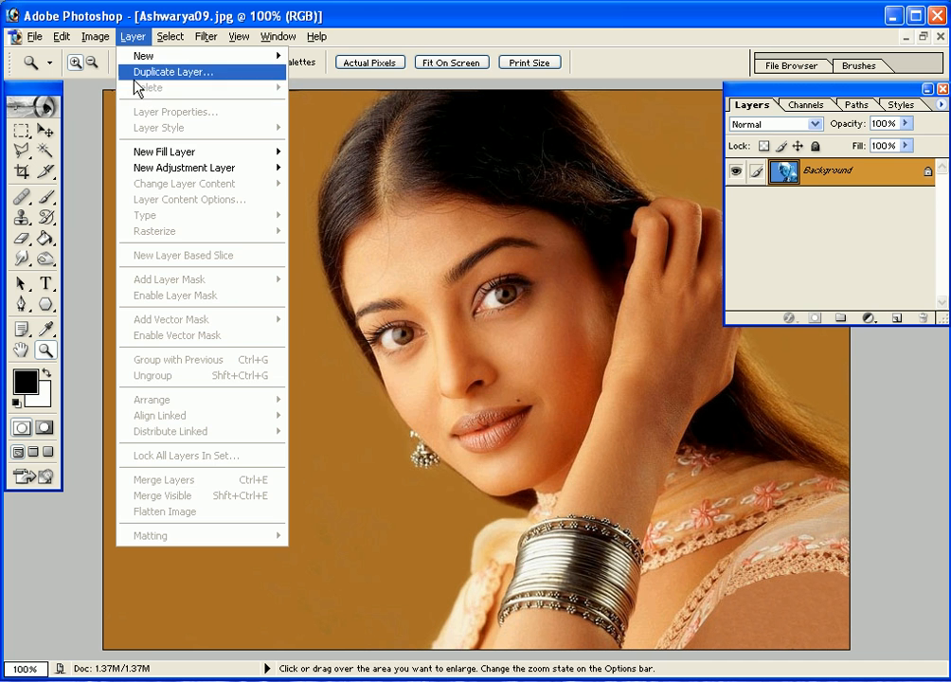
{"action": "left_click", "coordinate": [135, 73]}
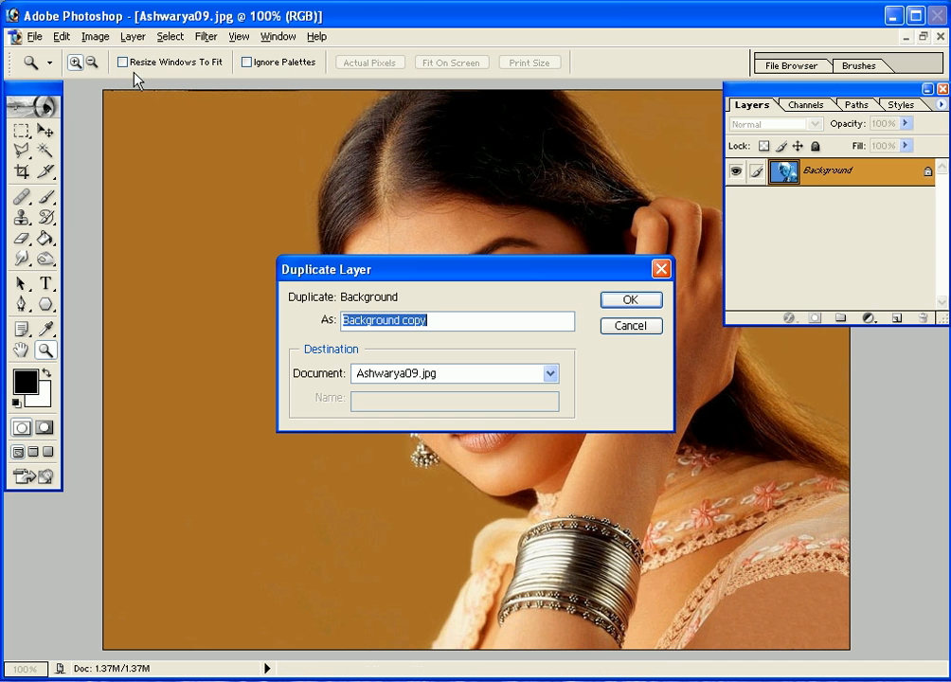
{"action": "left_click", "coordinate": [637, 306]}
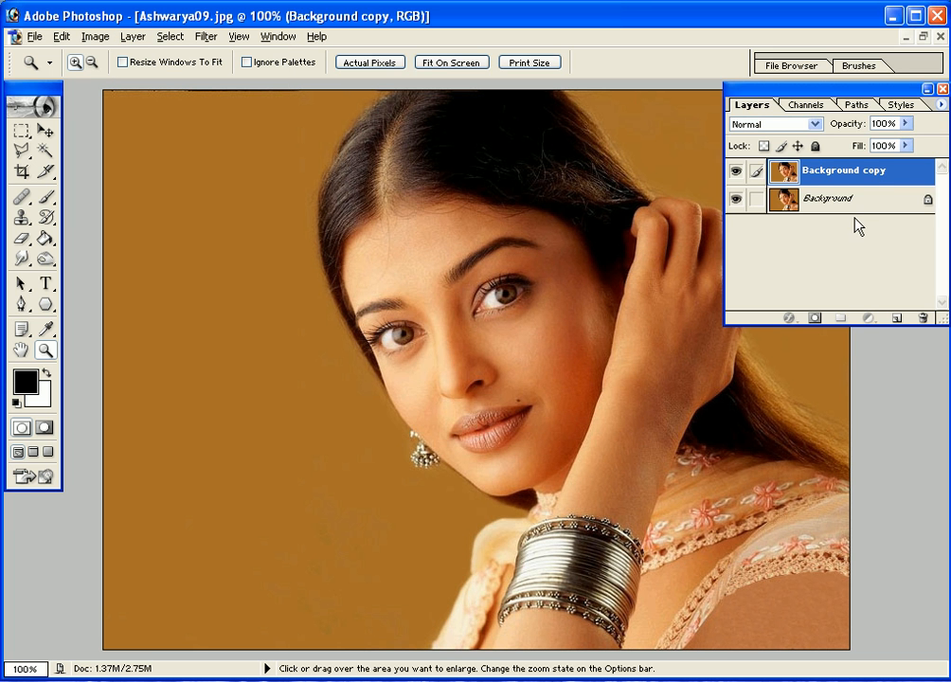
{"action": "left_click", "coordinate": [736, 199]}
- Zoom in on both eyes to 300% and activate the Polygonal Lasso tool
{"action": "left_click", "coordinate": [44, 129]}
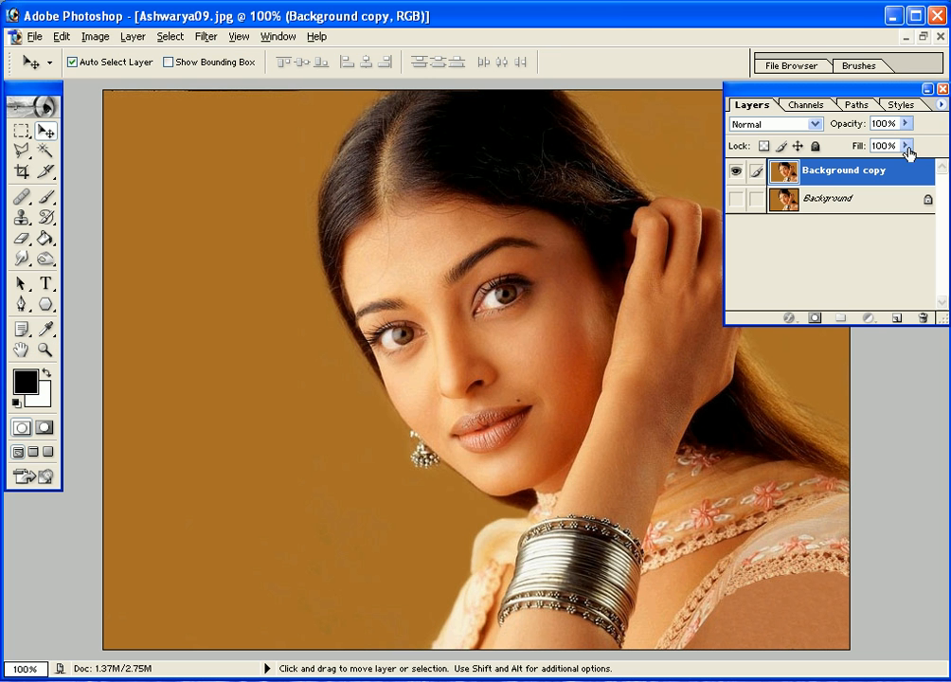
{"action": "left_click", "coordinate": [44, 349]}
{"action": "left_click", "coordinate": [475, 340]}
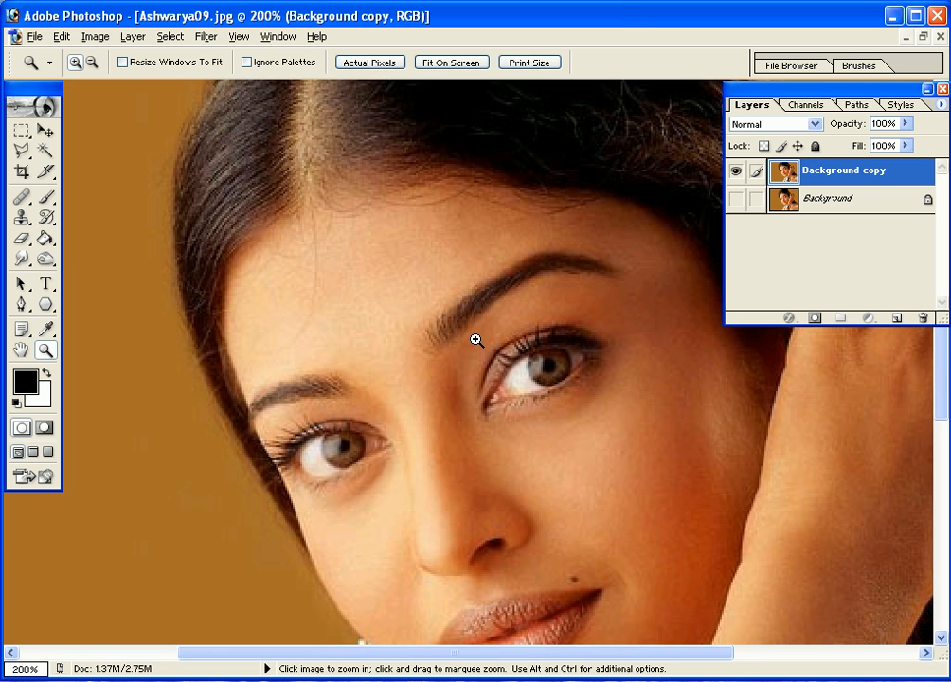
{"action": "left_click", "coordinate": [452, 423]}
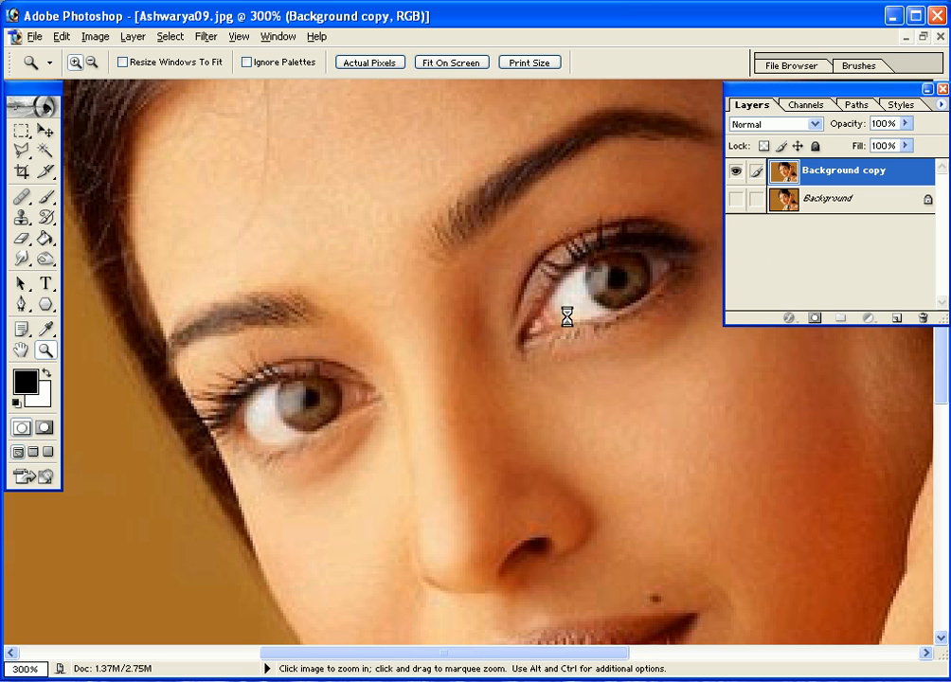
{"action": "key", "text": "l"}
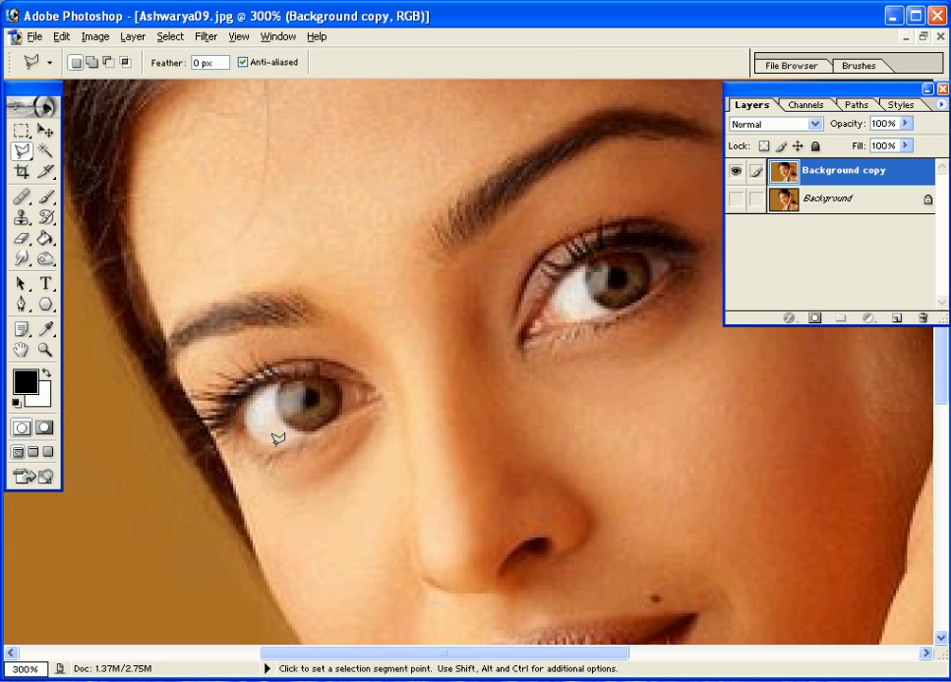
{"action": "left_click", "coordinate": [24, 160]}
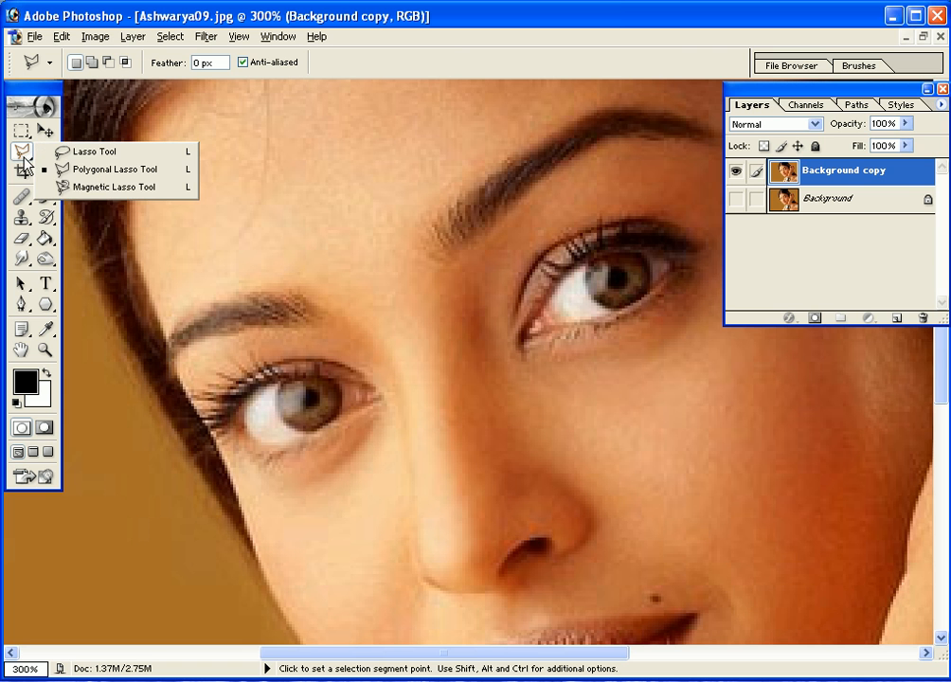
{"action": "left_click", "coordinate": [78, 188]}
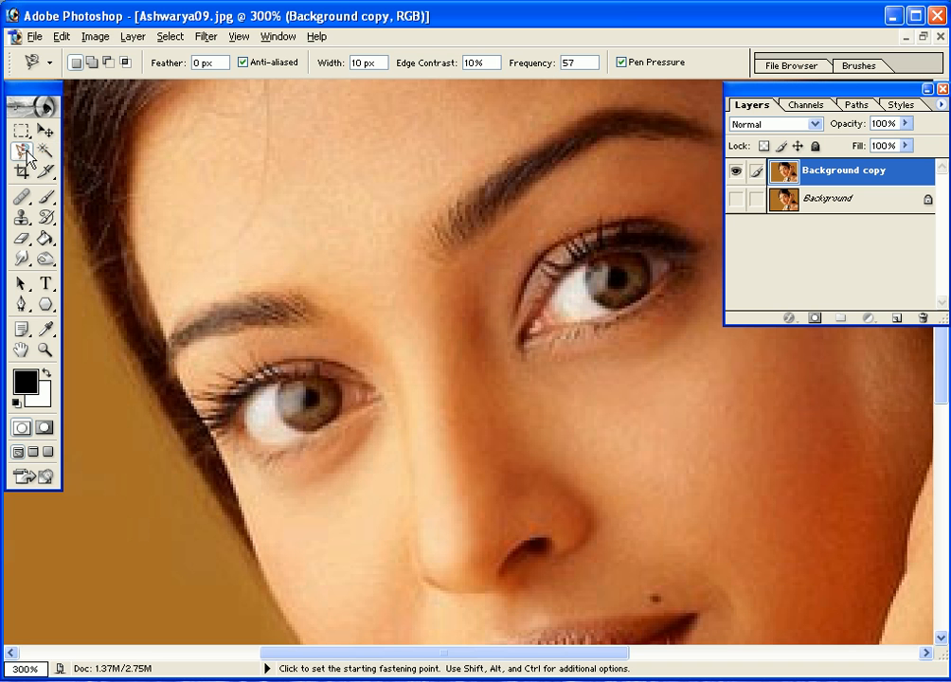
{"action": "left_click", "coordinate": [21, 151]}
{"action": "left_click", "coordinate": [67, 168]}
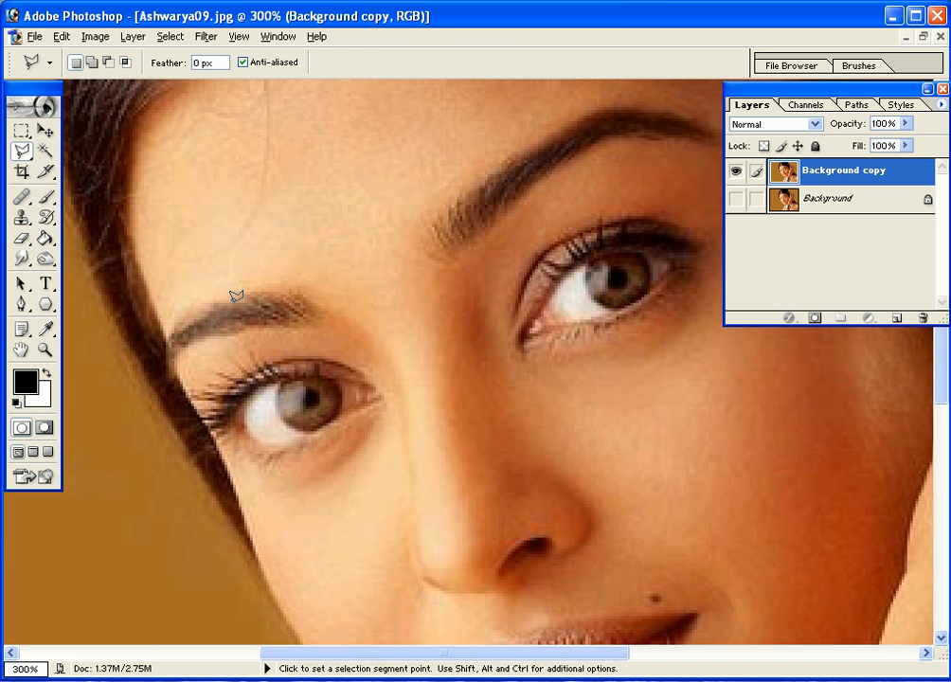
- Trace a closed Polygonal Lasso selection around the visible eyeball of the eye on the photo's left side
{"action": "left_click", "coordinate": [253, 441]}
{"action": "left_click", "coordinate": [238, 423]}
{"action": "left_click", "coordinate": [270, 382]}
{"action": "left_click", "coordinate": [297, 377]}
{"action": "left_click", "coordinate": [331, 378]}
{"action": "left_click", "coordinate": [369, 386]}
{"action": "left_click", "coordinate": [372, 393]}
{"action": "left_click", "coordinate": [341, 410]}
{"action": "left_click", "coordinate": [312, 433]}
{"action": "left_click", "coordinate": [253, 438]}
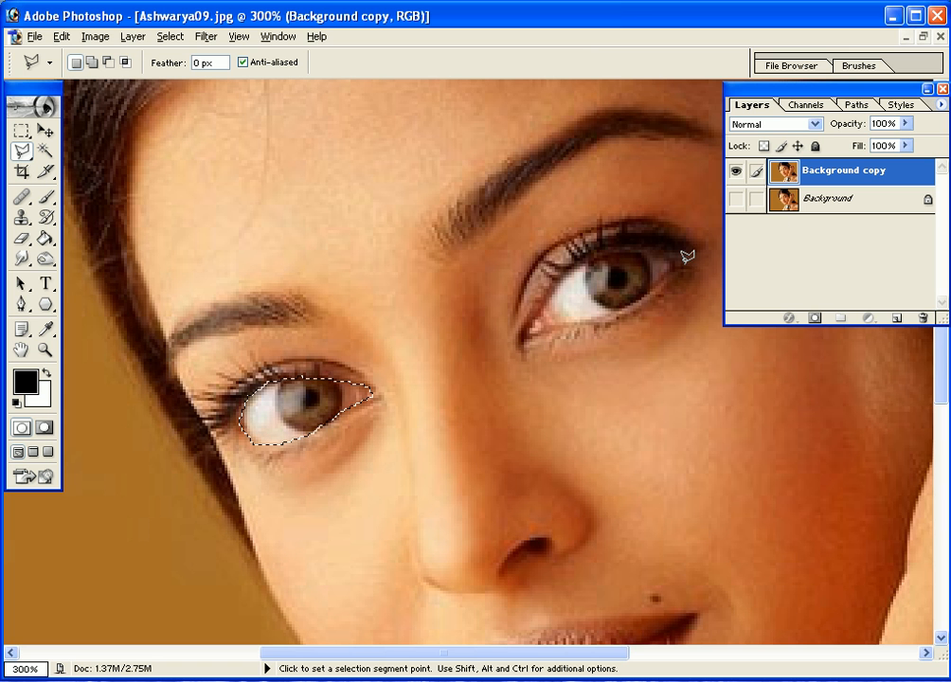
- Add the visible eyeball of the other eye to the existing selection with the Polygonal Lasso tool
{"action": "key", "text": "shift"}
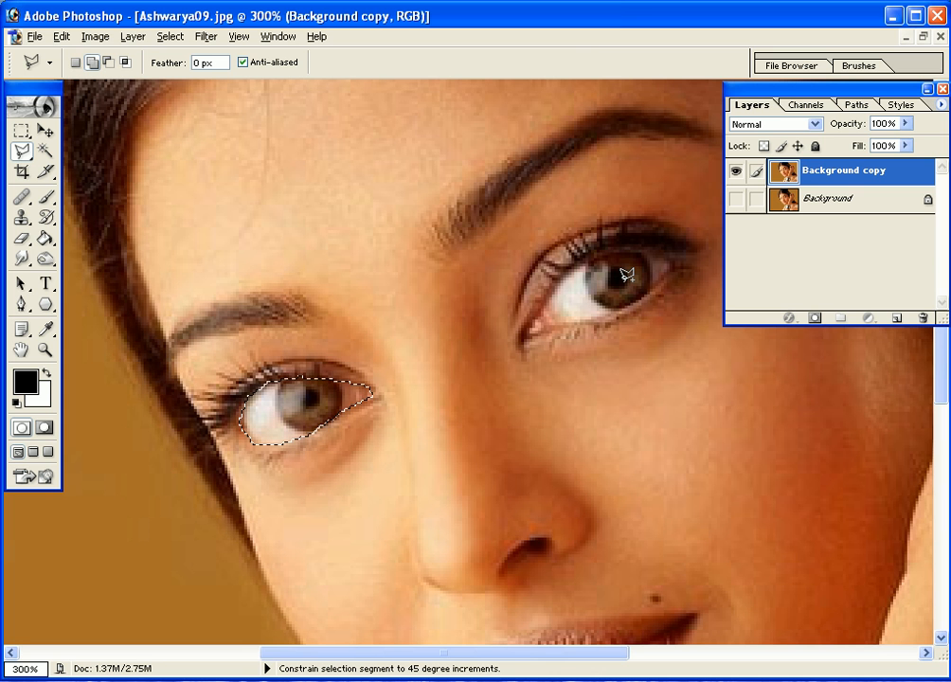
{"action": "left_click", "coordinate": [533, 320], "text": "shift"}
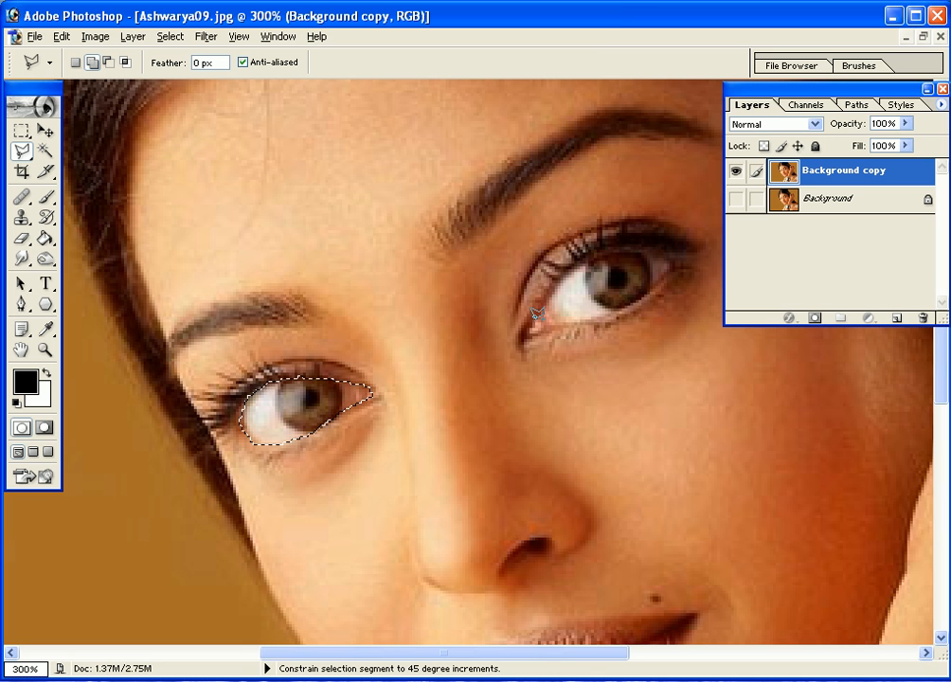
{"action": "left_click", "coordinate": [556, 285]}
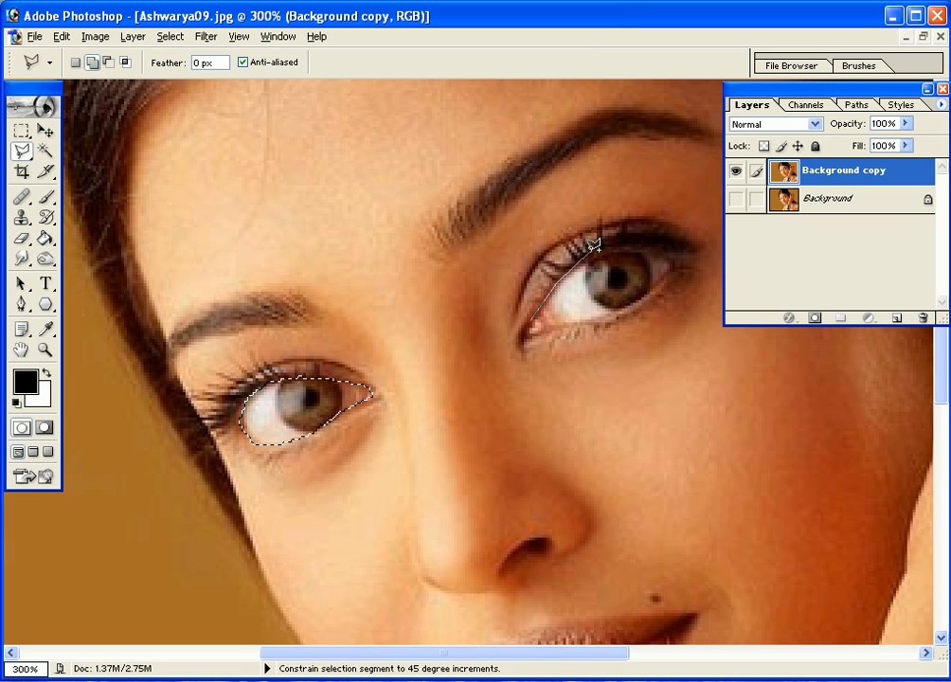
{"action": "left_click", "coordinate": [601, 249]}
{"action": "left_click", "coordinate": [626, 244]}
{"action": "left_click", "coordinate": [660, 257]}
{"action": "left_click", "coordinate": [670, 269]}
{"action": "left_click", "coordinate": [529, 329]}
{"action": "left_click", "coordinate": [532, 317]}
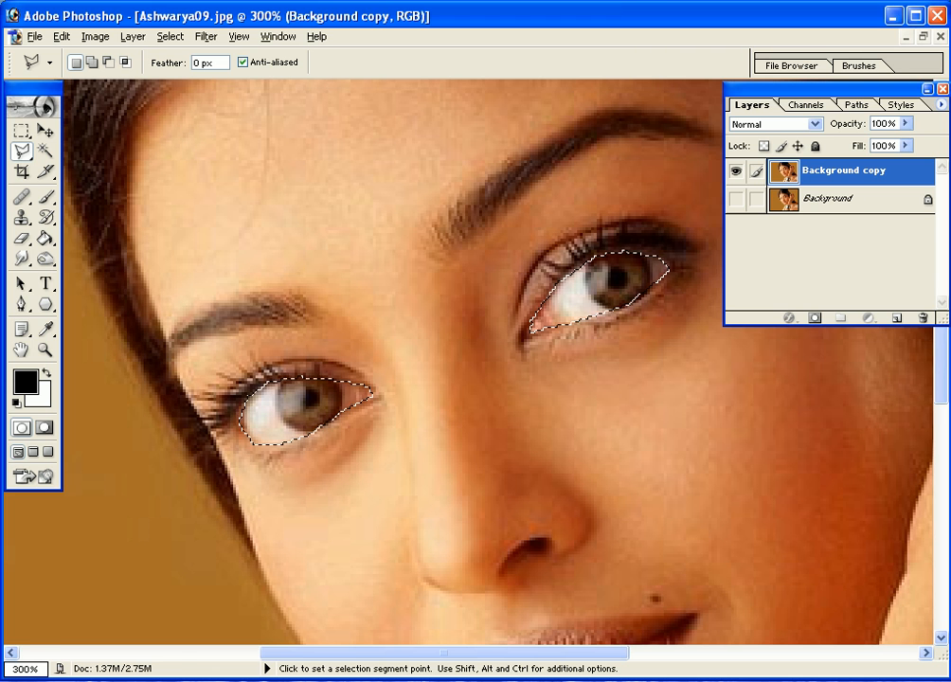
- Open the On-Screen Keyboard and move it clear of the selected eyes
{"action": "key", "text": "super"}
{"action": "left_click", "coordinate": [87, 408]}
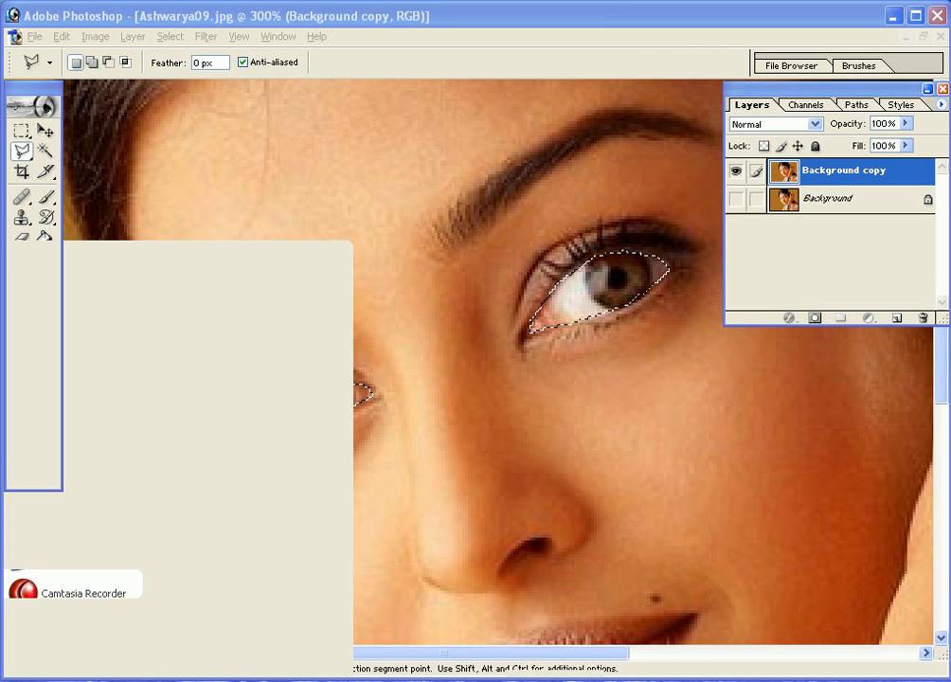
{"action": "left_click_drag", "start_coordinate": [453, 597], "coordinate": [281, 499]}
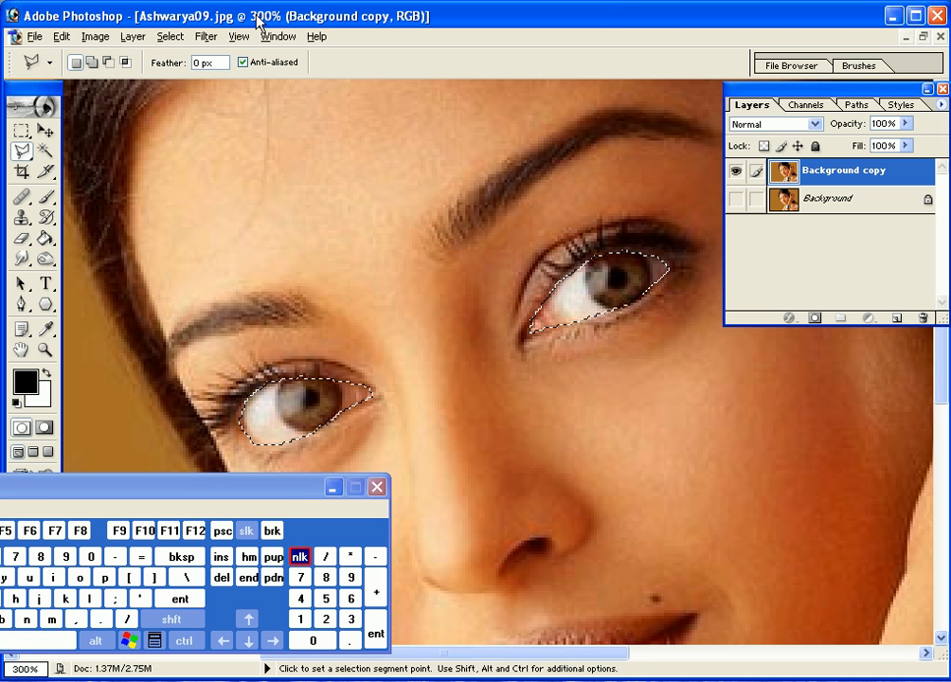
- Open the Unsharp Mask filter for the selected eyes and move its dialog so both eyes are uncovered
{"action": "left_click", "coordinate": [203, 37]}
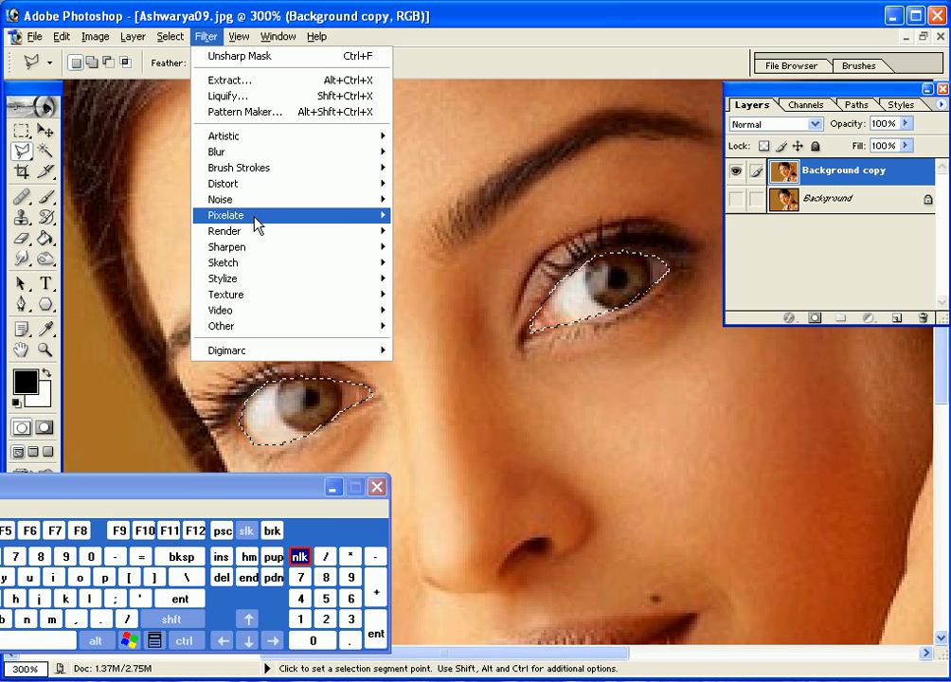
{"action": "mouse_move", "coordinate": [258, 250]}
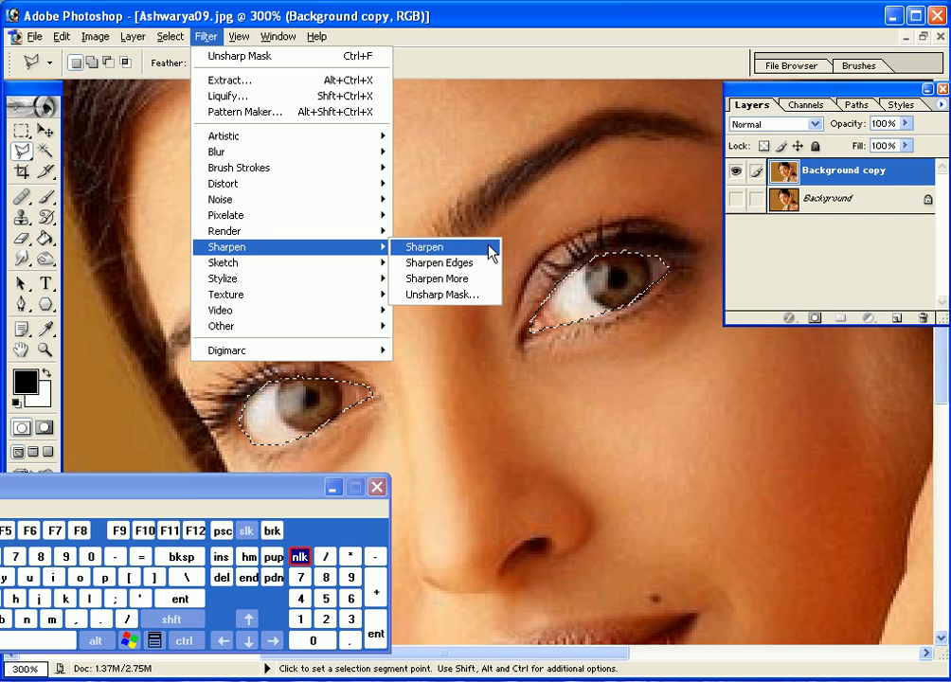
{"action": "left_click", "coordinate": [454, 296]}
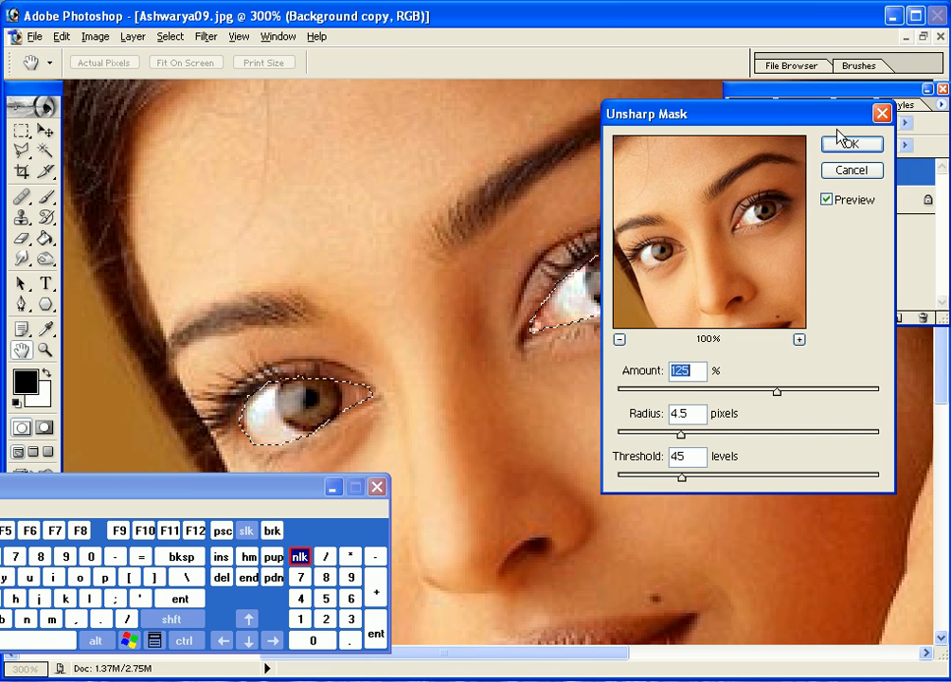
{"action": "left_click_drag", "start_coordinate": [810, 123], "coordinate": [830, 315]}
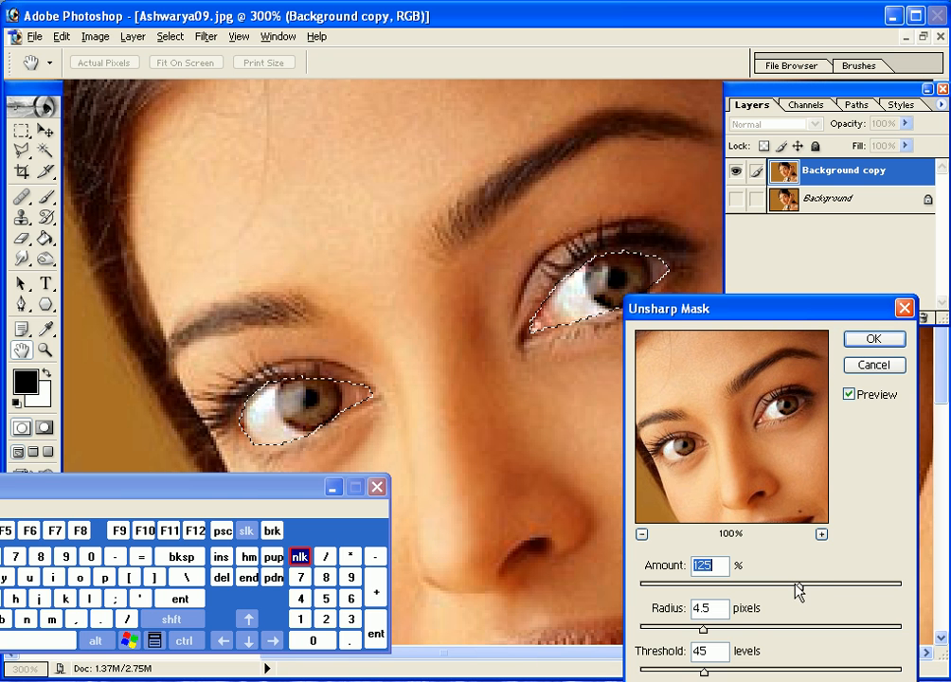
- Try Unsharp Mask amounts of 500% and 100%, and check the effect on the eyes with the preview
{"action": "left_click_drag", "start_coordinate": [798, 587], "coordinate": [904, 588]}
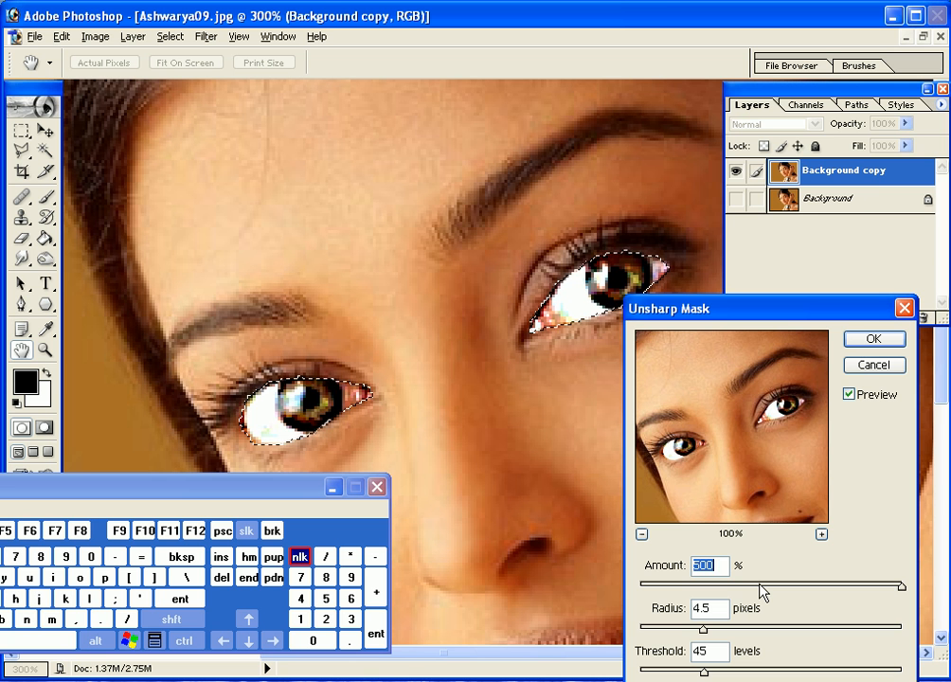
{"action": "left_click_drag", "start_coordinate": [702, 566], "coordinate": [626, 565]}
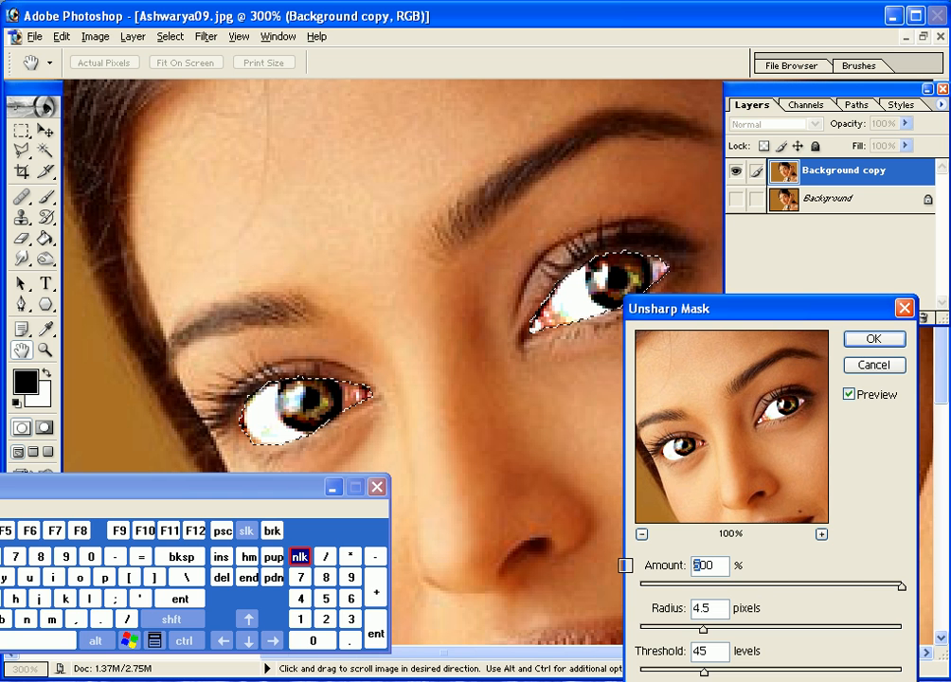
{"action": "left_click", "coordinate": [301, 620]}
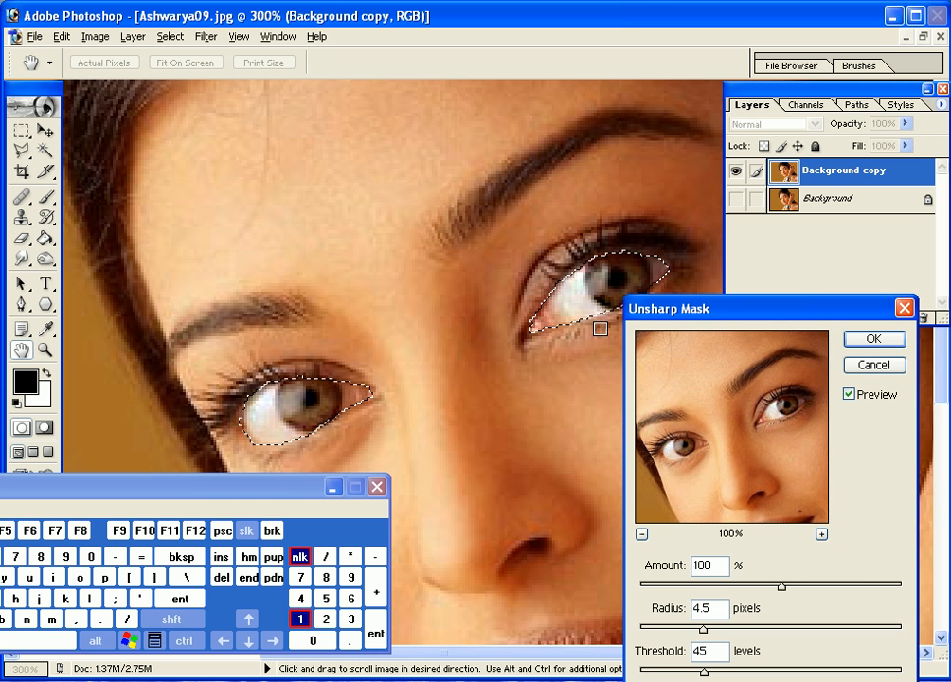
{"action": "left_click", "coordinate": [858, 396]}
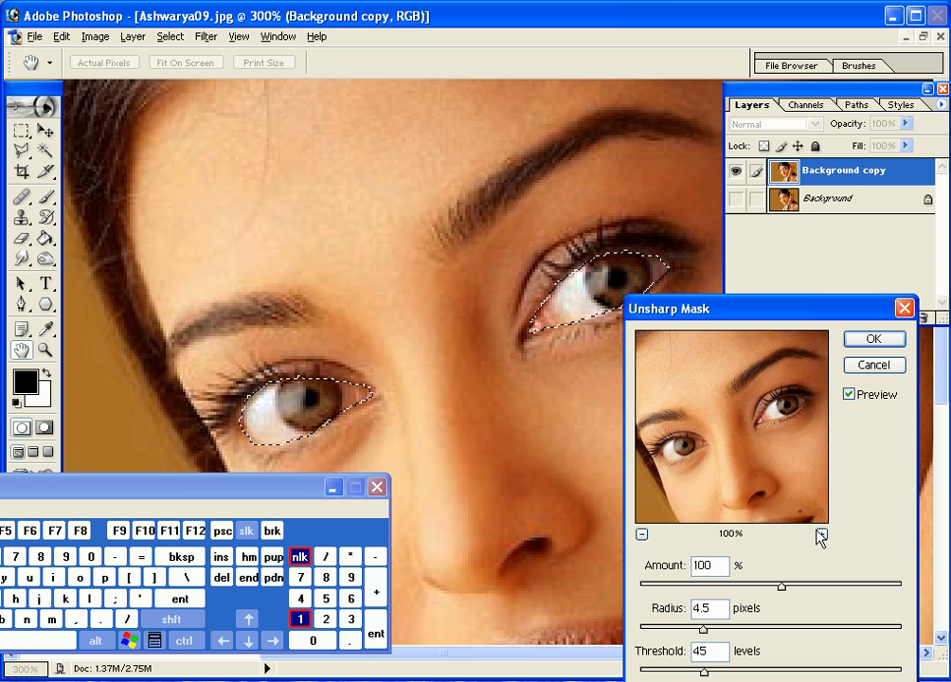
- Try an Unsharp Mask amount of 150% and compare the eyes with the preview off and on
{"action": "double_click", "coordinate": [708, 566]}
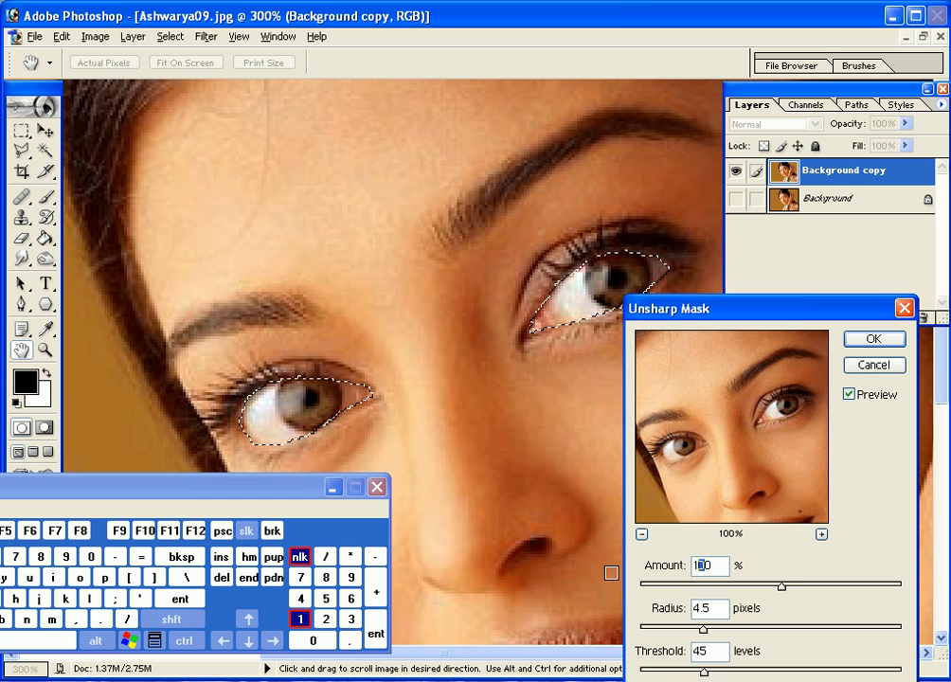
{"action": "left_click", "coordinate": [325, 598]}
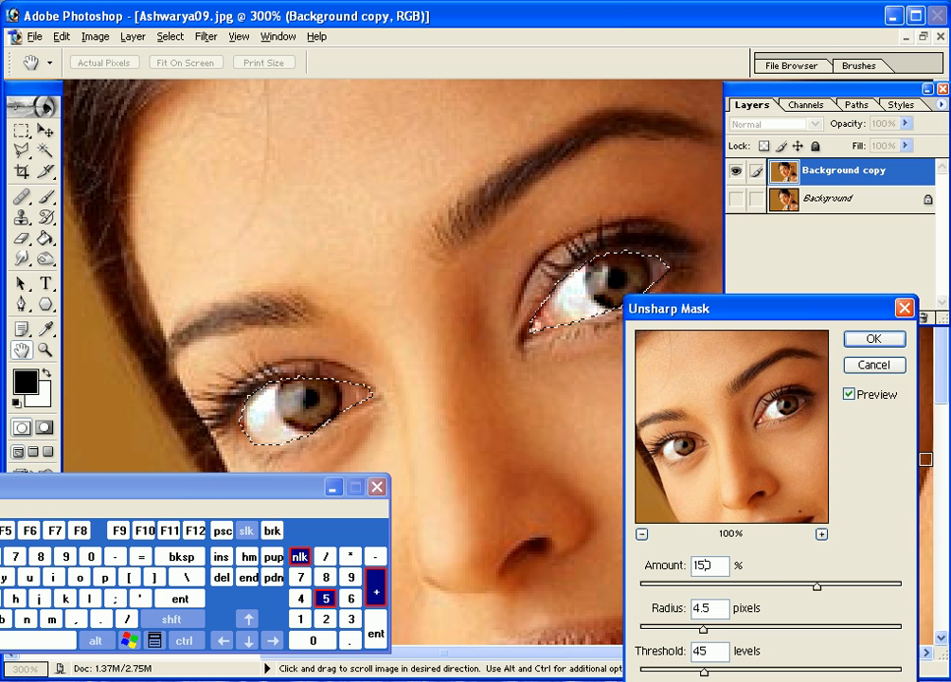
{"action": "left_click", "coordinate": [867, 397]}
{"action": "left_click", "coordinate": [868, 396]}
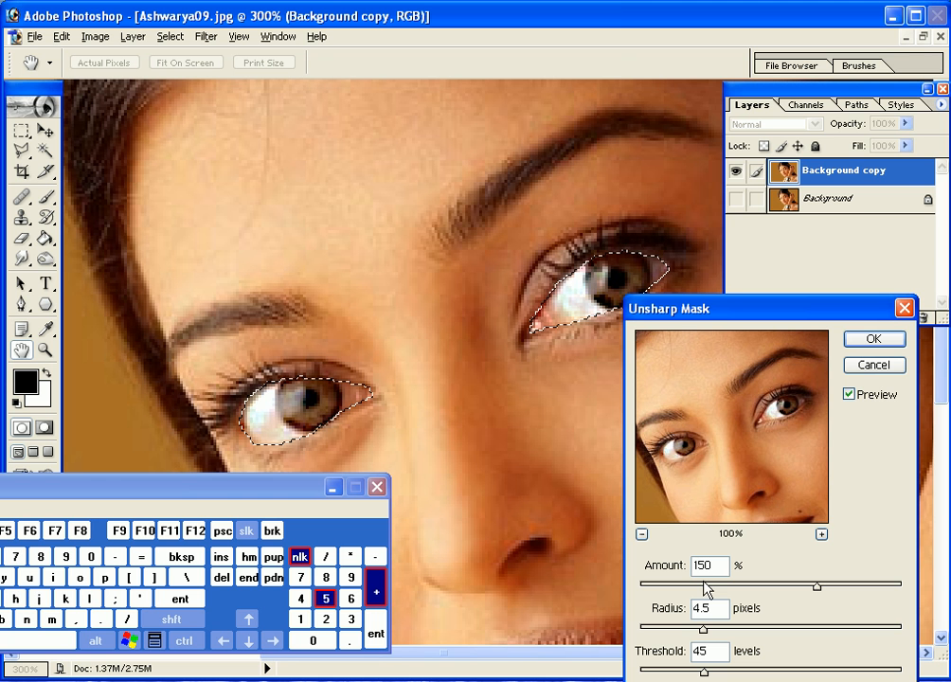
- Set the Unsharp Mask amount to 130%
{"action": "left_click_drag", "start_coordinate": [698, 565], "coordinate": [705, 566]}
{"action": "left_click", "coordinate": [351, 618]}
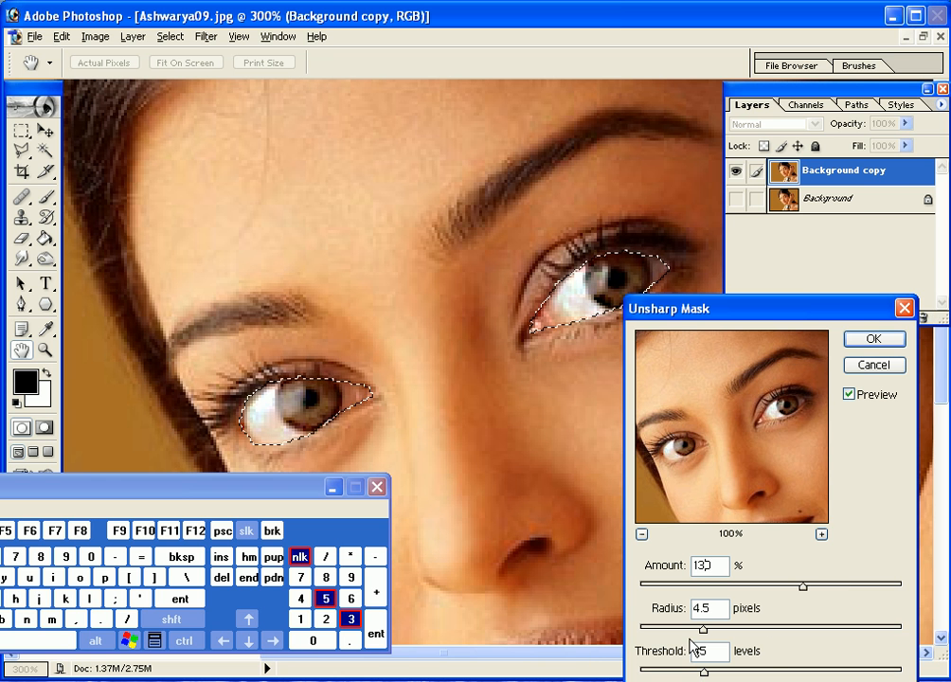
- Apply the Unsharp Mask to the eyes and clear the selection around them
{"action": "left_click", "coordinate": [873, 339]}
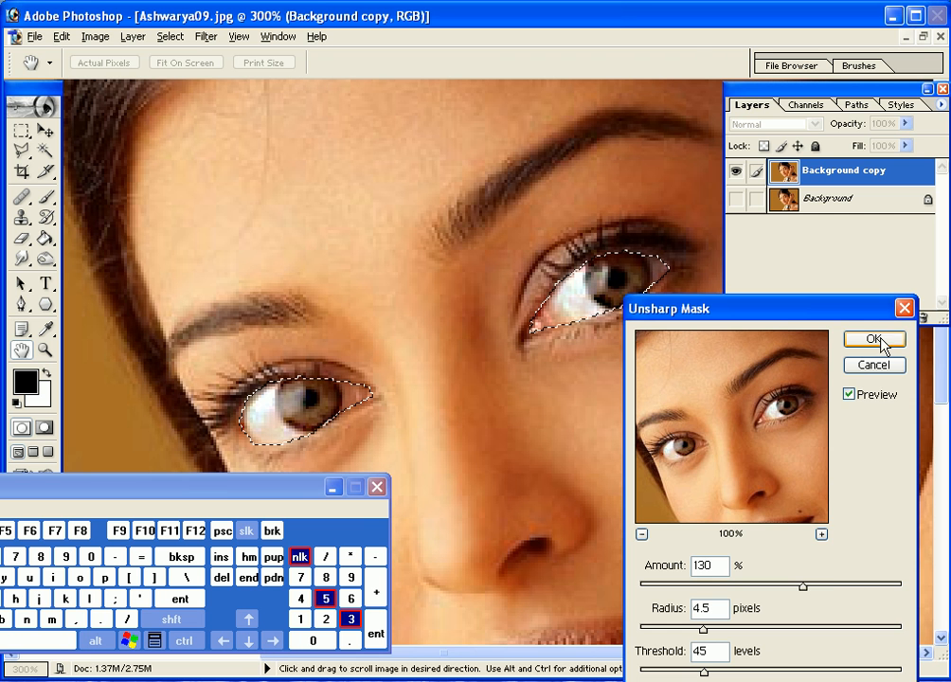
{"action": "double_click", "coordinate": [42, 351]}
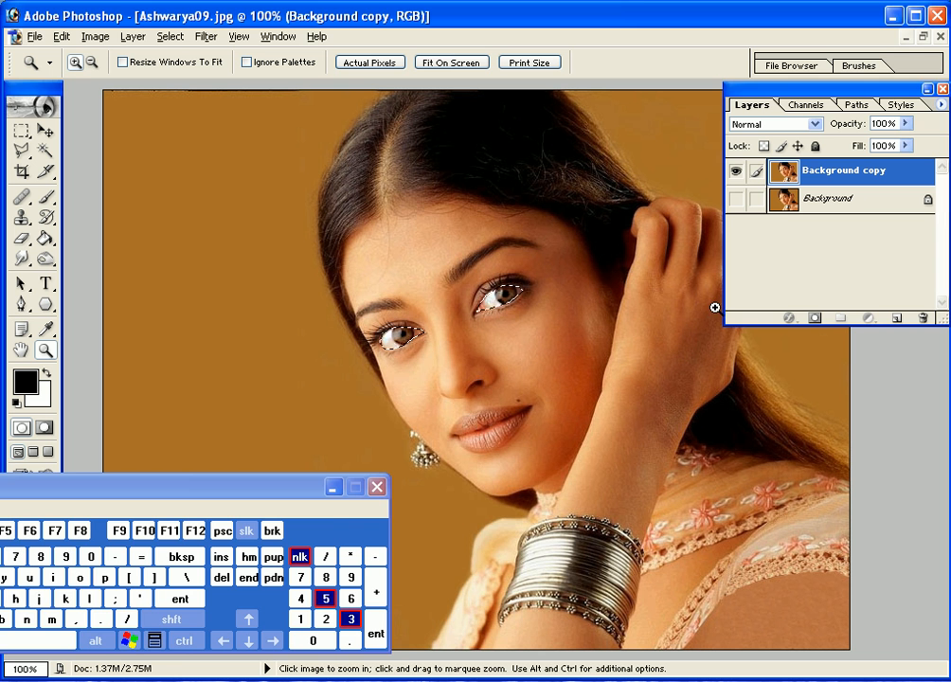
{"action": "left_click_drag", "start_coordinate": [73, 491], "coordinate": [338, 497]}
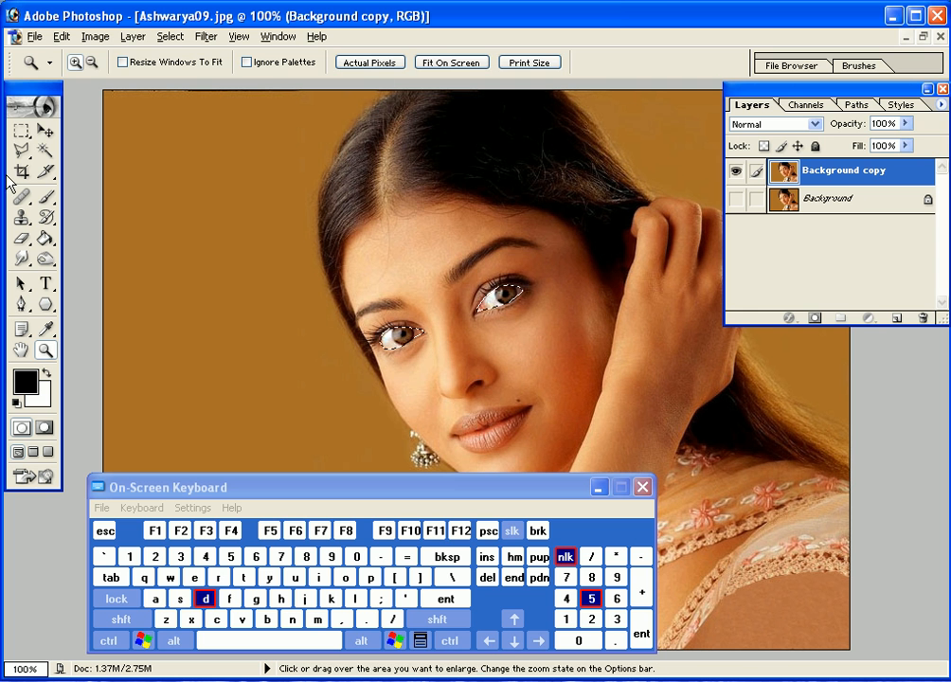
{"action": "left_click", "coordinate": [45, 129]}
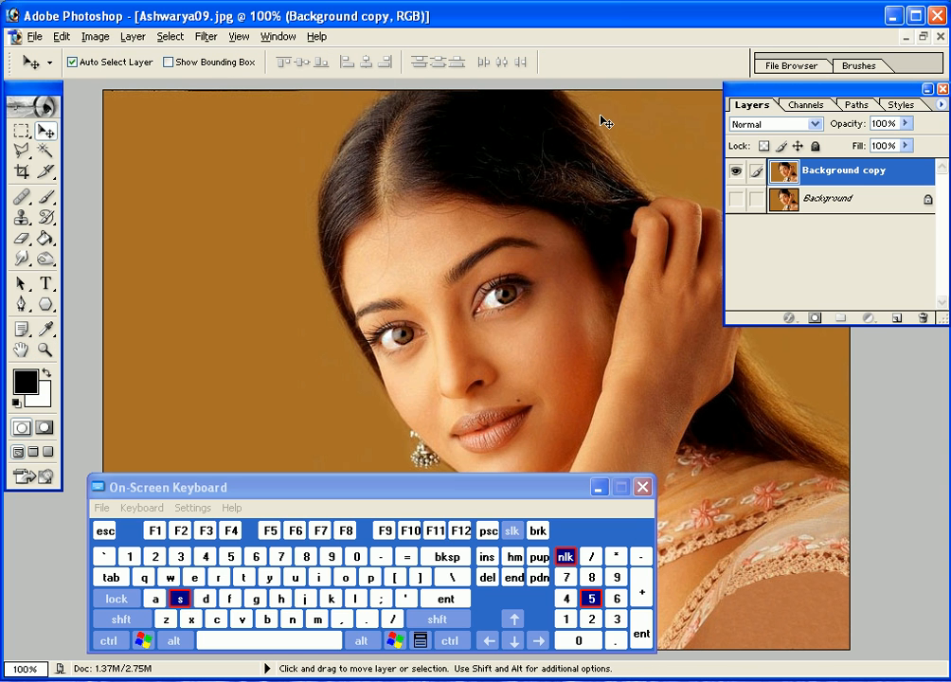
- Show the Background layer and compare the eyes with the Background copy layer hidden and shown
{"action": "key", "text": "F11"}
{"action": "left_click", "coordinate": [735, 198]}
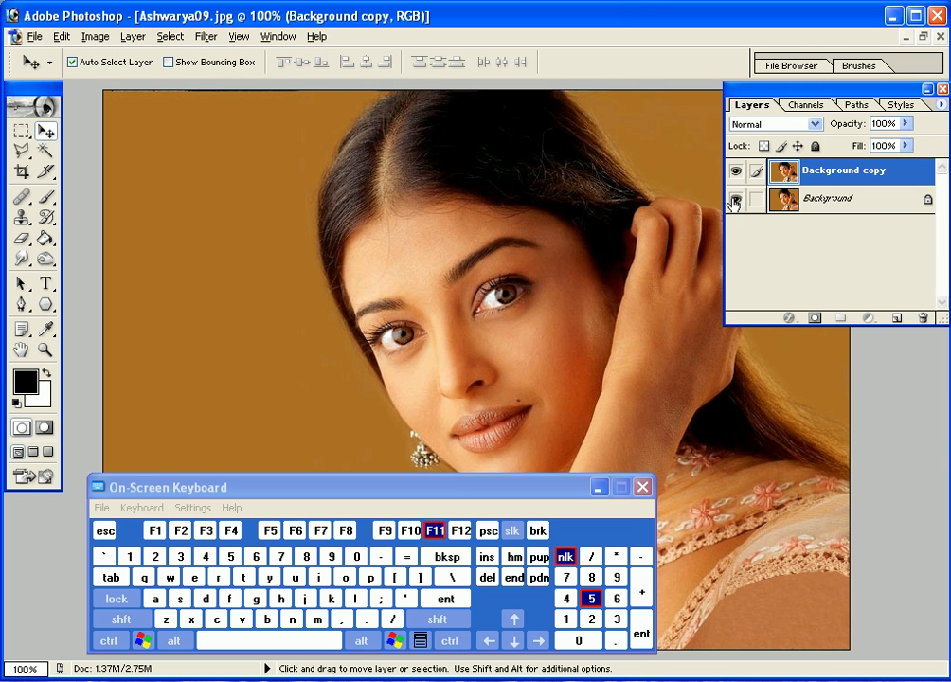
{"action": "left_click", "coordinate": [735, 171]}
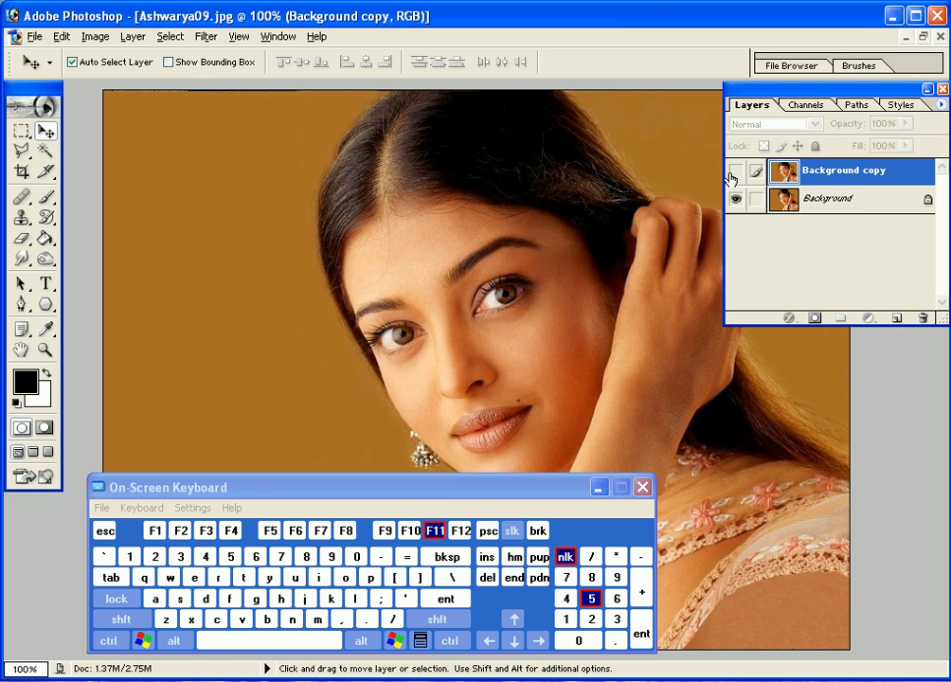
{"action": "left_click", "coordinate": [735, 171]}
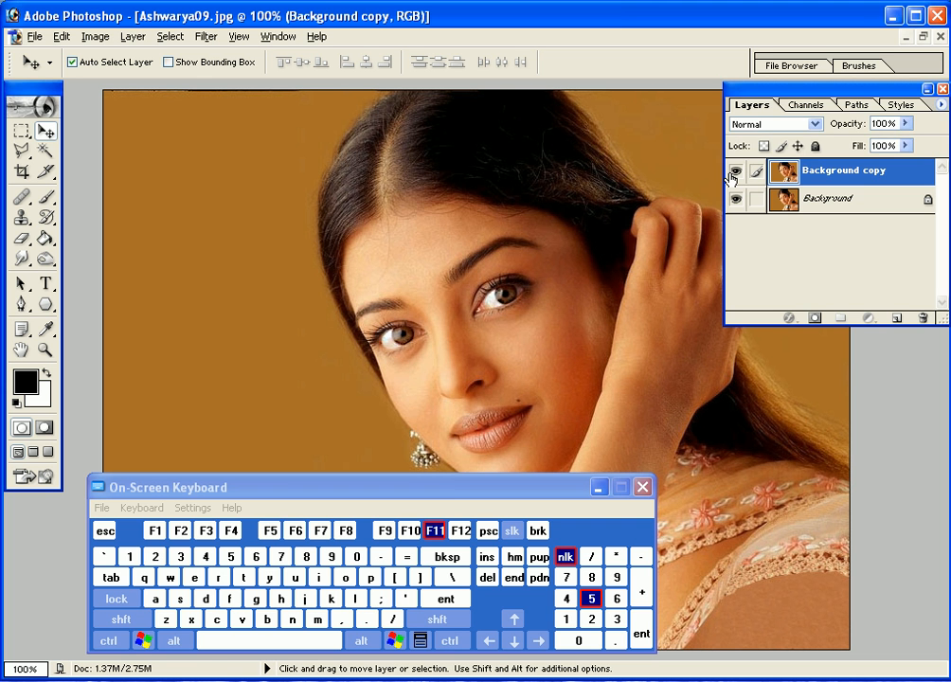
{"action": "left_click", "coordinate": [733, 173]}
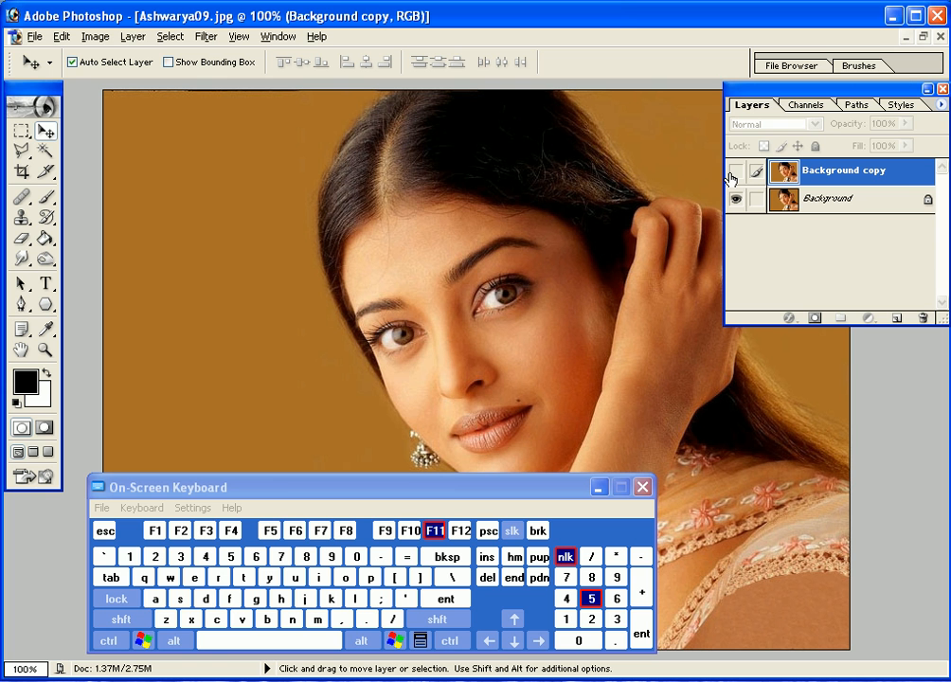
{"action": "left_click", "coordinate": [735, 174]}
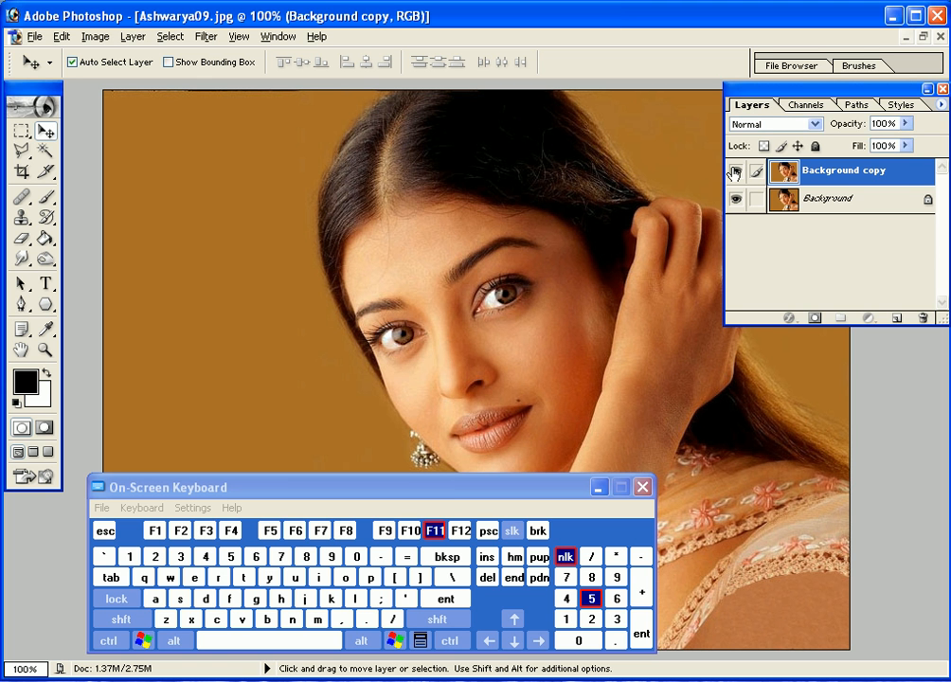
{"action": "left_click", "coordinate": [735, 172]}
{"action": "left_click", "coordinate": [735, 173]}
- Make white the foreground colour and add a new empty layer above Background copy
{"action": "left_click", "coordinate": [45, 350]}
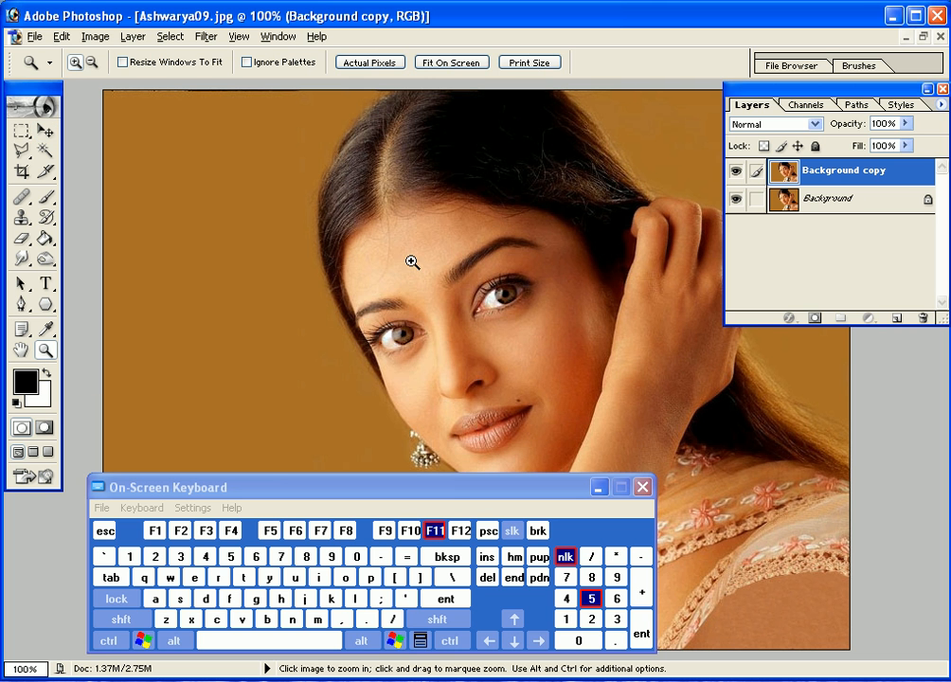
{"action": "left_click", "coordinate": [478, 299]}
{"action": "left_click", "coordinate": [452, 360]}
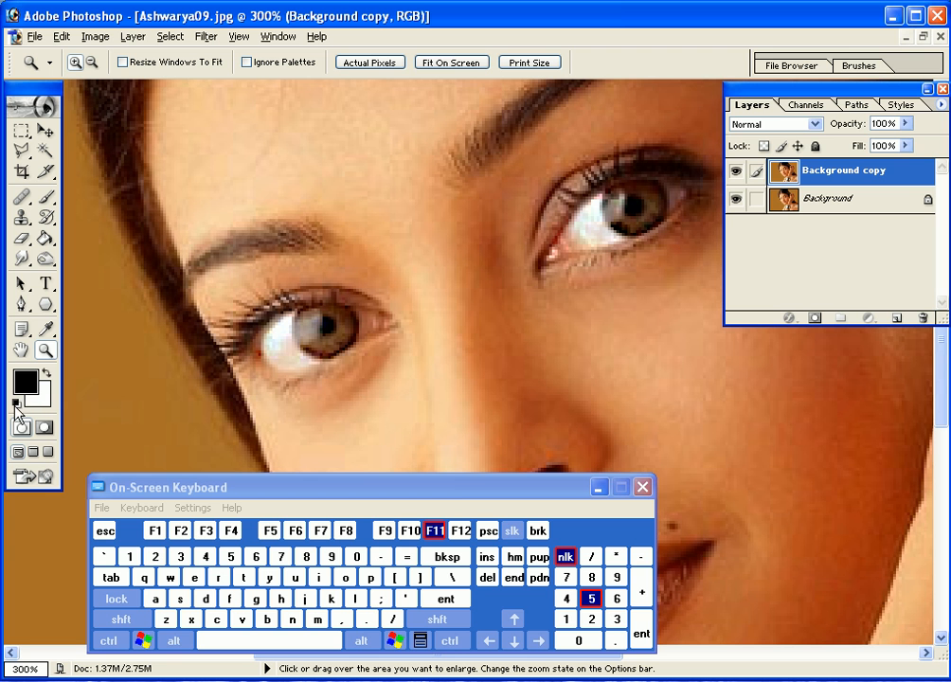
{"action": "left_click", "coordinate": [41, 373]}
{"action": "left_click", "coordinate": [44, 196]}
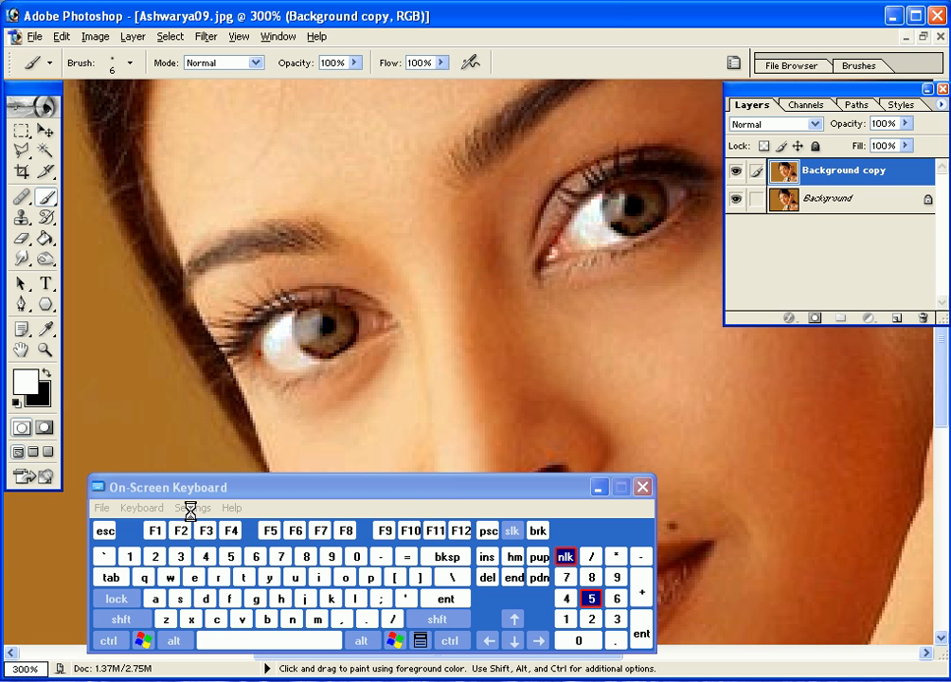
{"action": "left_click", "coordinate": [45, 351]}
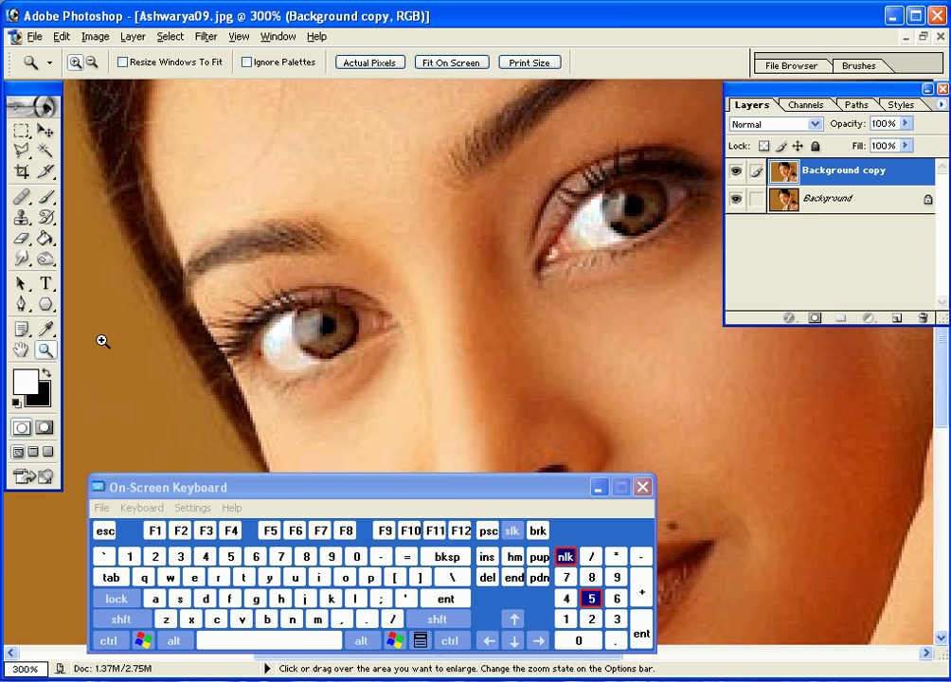
{"action": "left_click", "coordinate": [546, 208]}
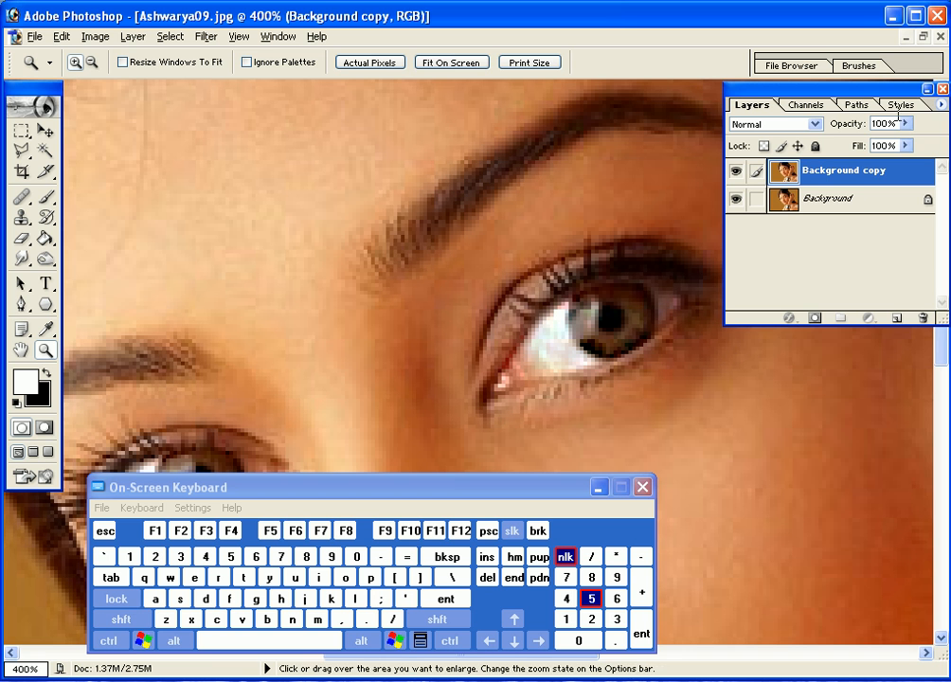
{"action": "left_click", "coordinate": [896, 317]}
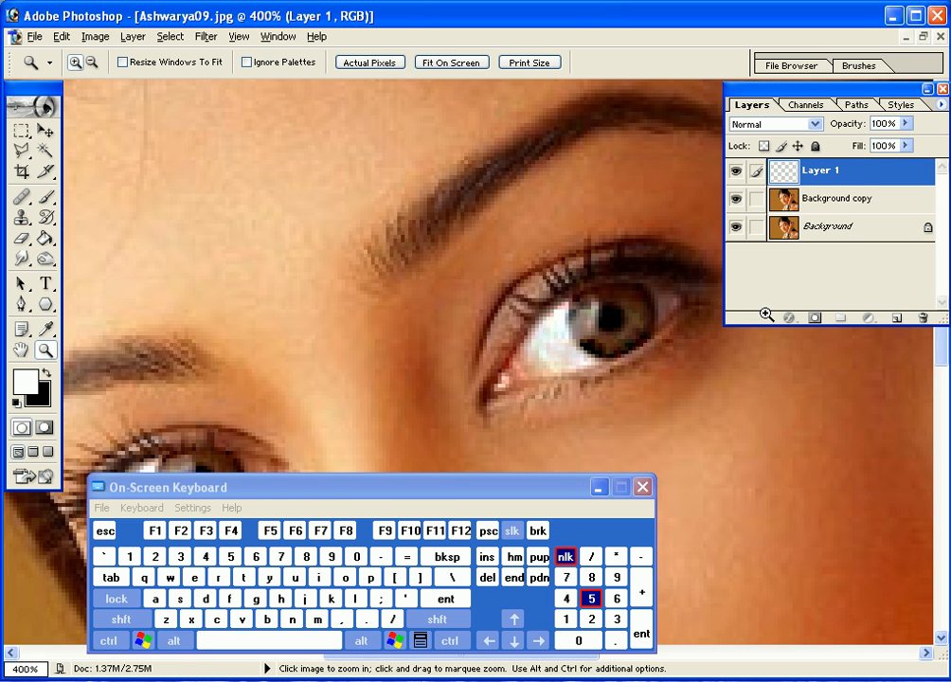
- Paint white arcs around the pupils over both irises on Layer 1 with the 6-pixel brush
{"action": "left_click", "coordinate": [45, 197]}
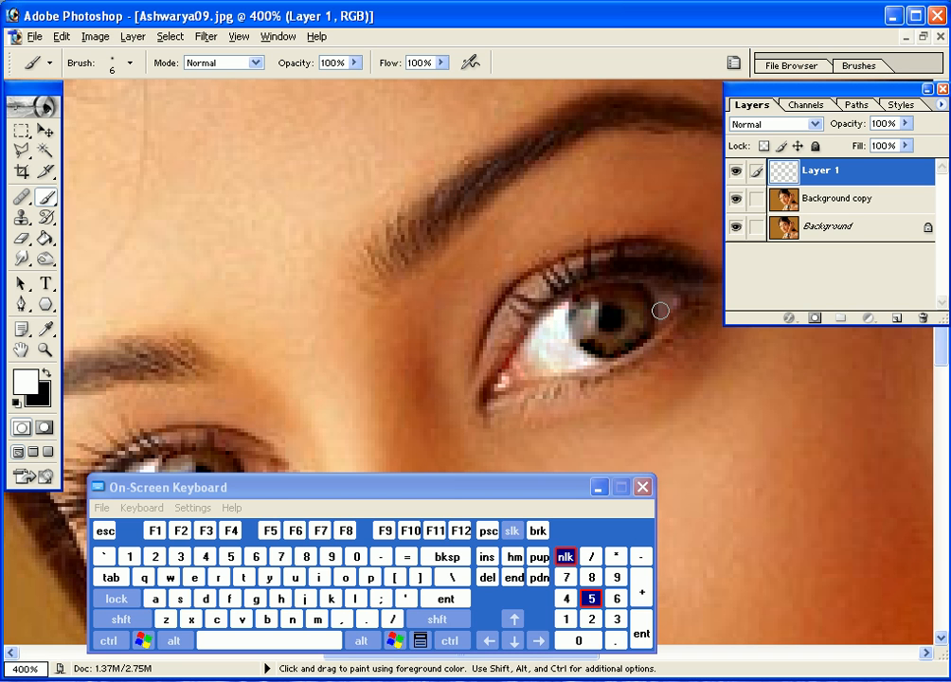
{"action": "mouse_move", "coordinate": [634, 299]}
{"action": "left_mouse_down"}
{"action": "mouse_move", "coordinate": [627, 344]}
{"action": "mouse_move", "coordinate": [585, 334]}
{"action": "left_mouse_up"}
{"action": "key", "text": "space"}
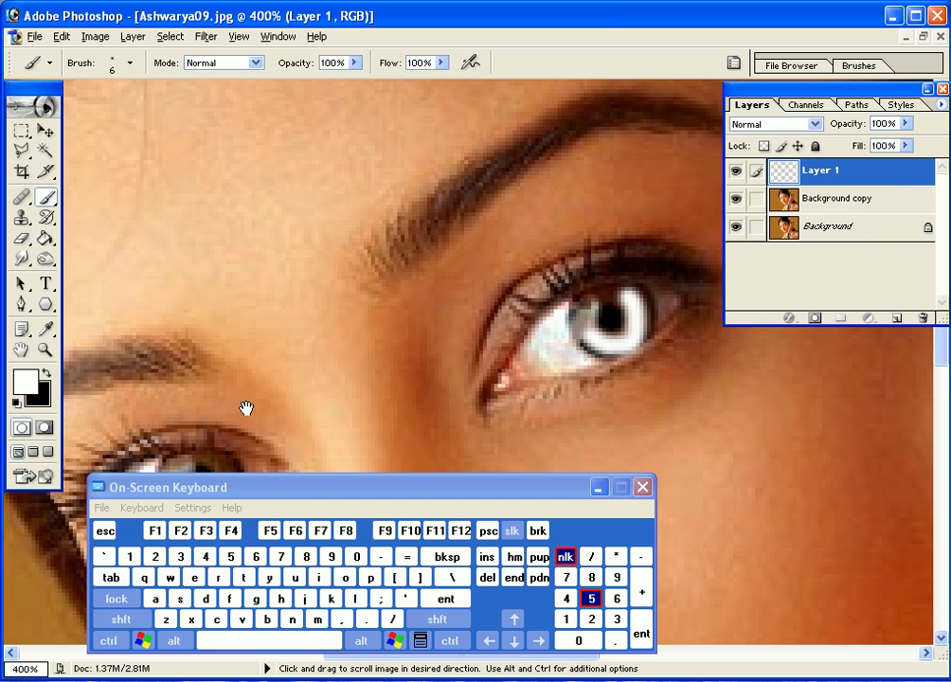
{"action": "left_click_drag", "start_coordinate": [247, 408], "coordinate": [383, 323]}
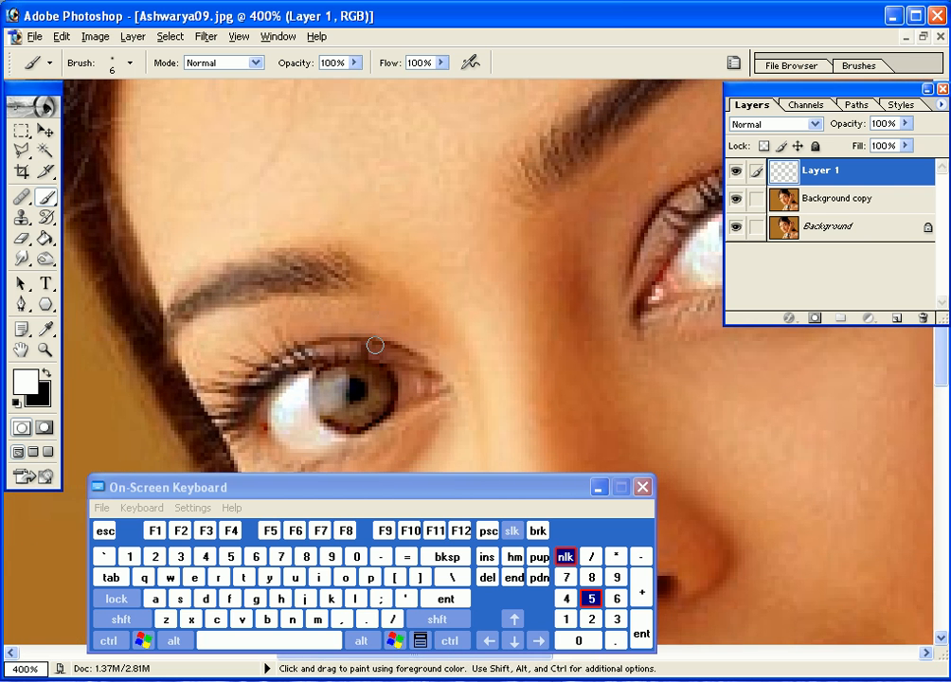
{"action": "mouse_move", "coordinate": [367, 370]}
{"action": "left_mouse_down"}
{"action": "mouse_move", "coordinate": [382, 415]}
{"action": "mouse_move", "coordinate": [371, 425]}
{"action": "mouse_move", "coordinate": [343, 423]}
{"action": "mouse_move", "coordinate": [323, 393]}
{"action": "left_mouse_up"}
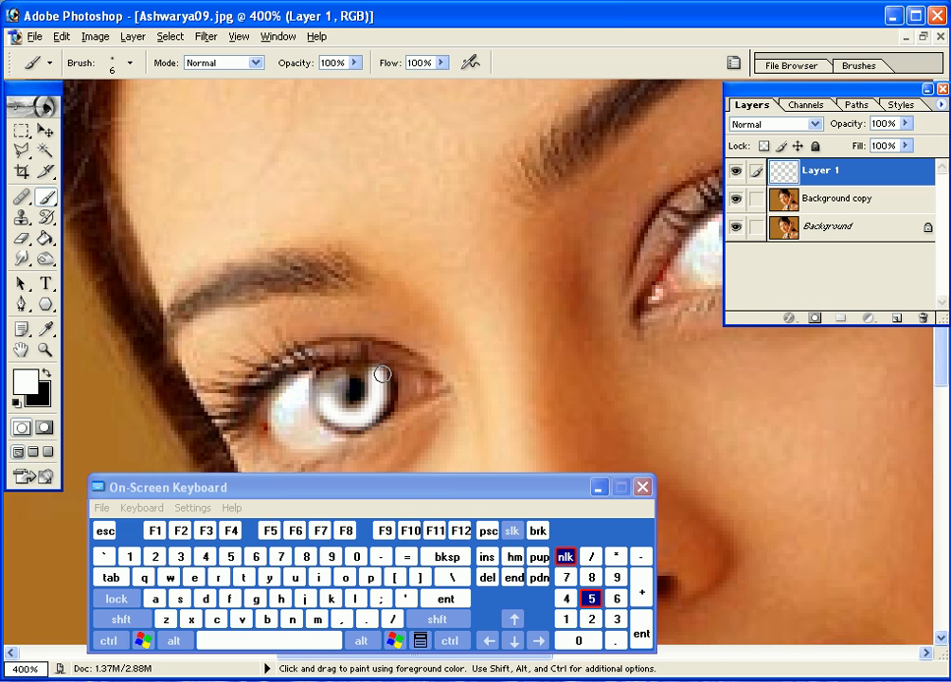
{"action": "left_click_drag", "start_coordinate": [523, 278], "coordinate": [397, 313]}
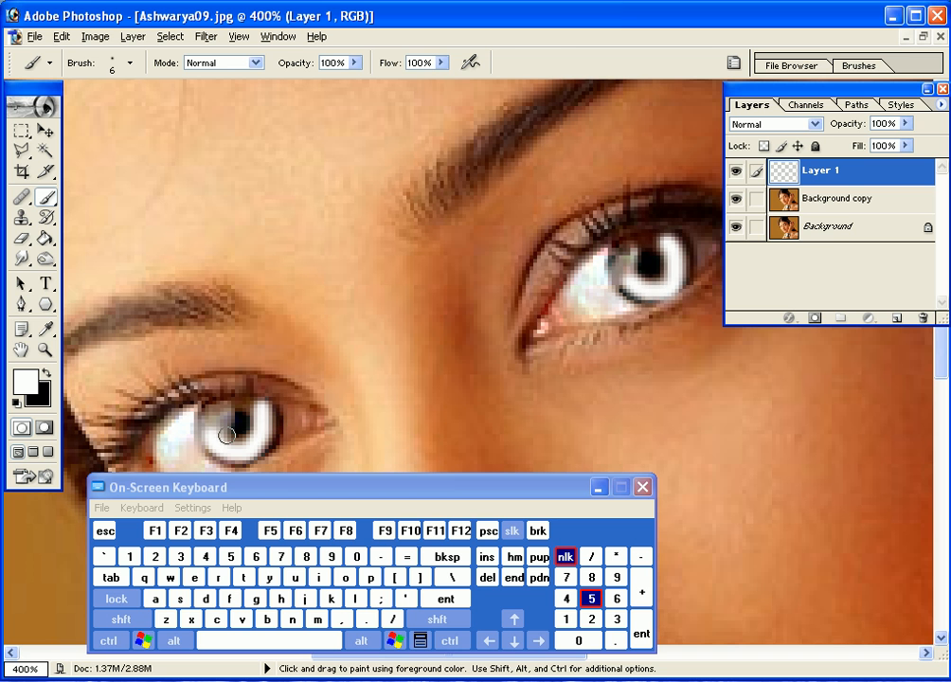
- Set Layer 1's blend mode to Overlay and compare the eyes with the layer hidden and shown
{"action": "double_click", "coordinate": [45, 350]}
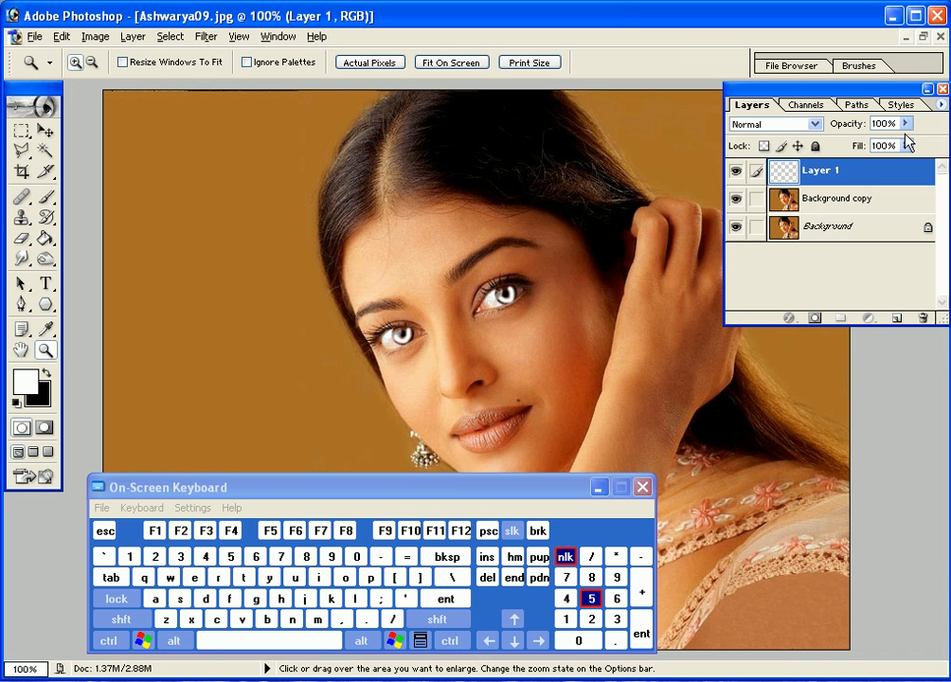
{"action": "key", "text": "v"}
{"action": "left_click", "coordinate": [814, 124]}
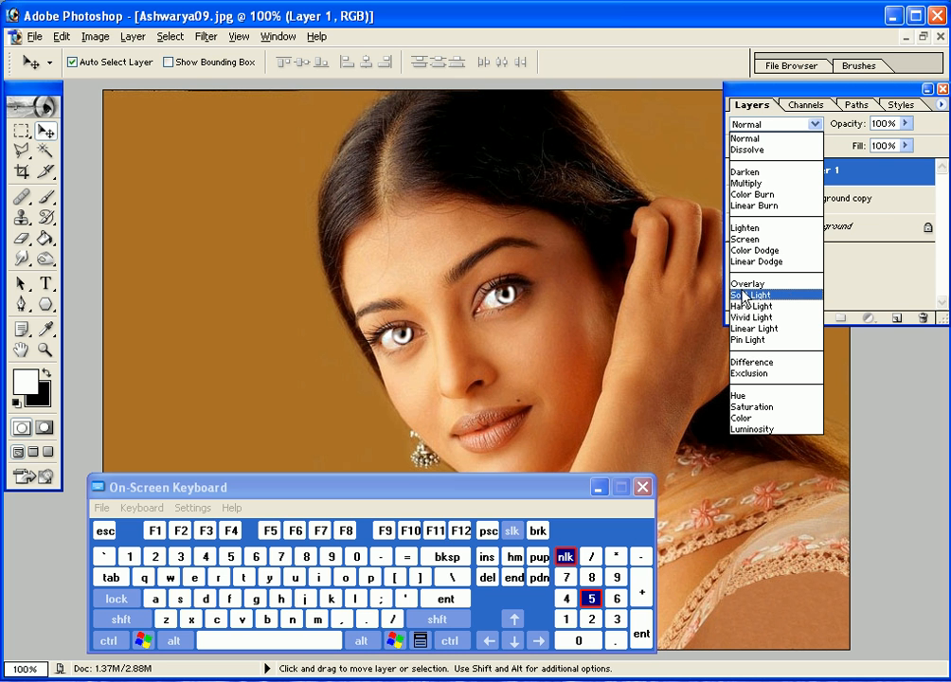
{"action": "left_click", "coordinate": [780, 284]}
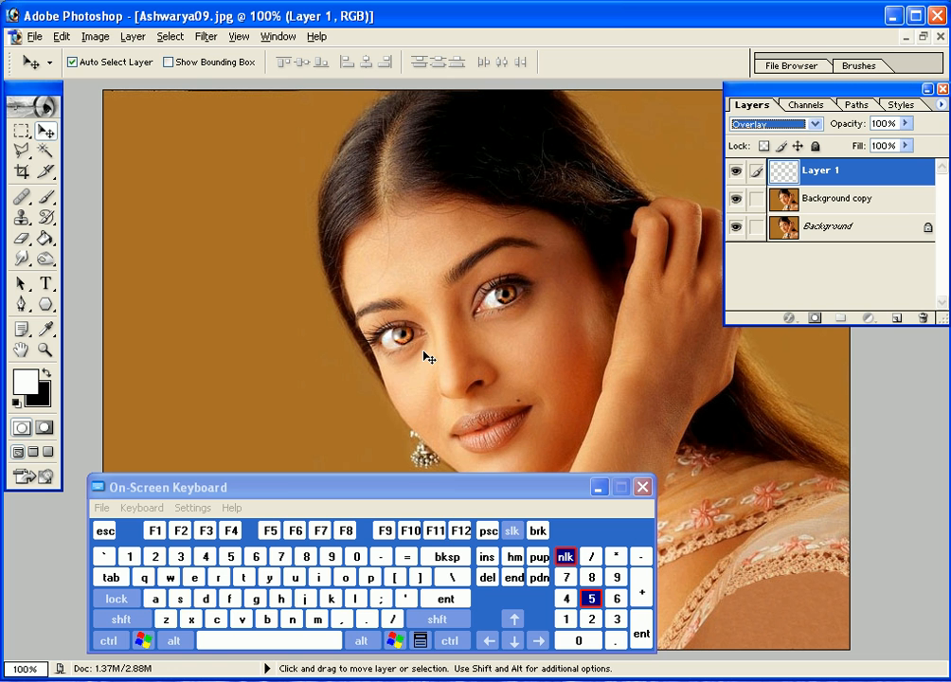
{"action": "left_click", "coordinate": [736, 170]}
{"action": "left_click", "coordinate": [738, 171]}
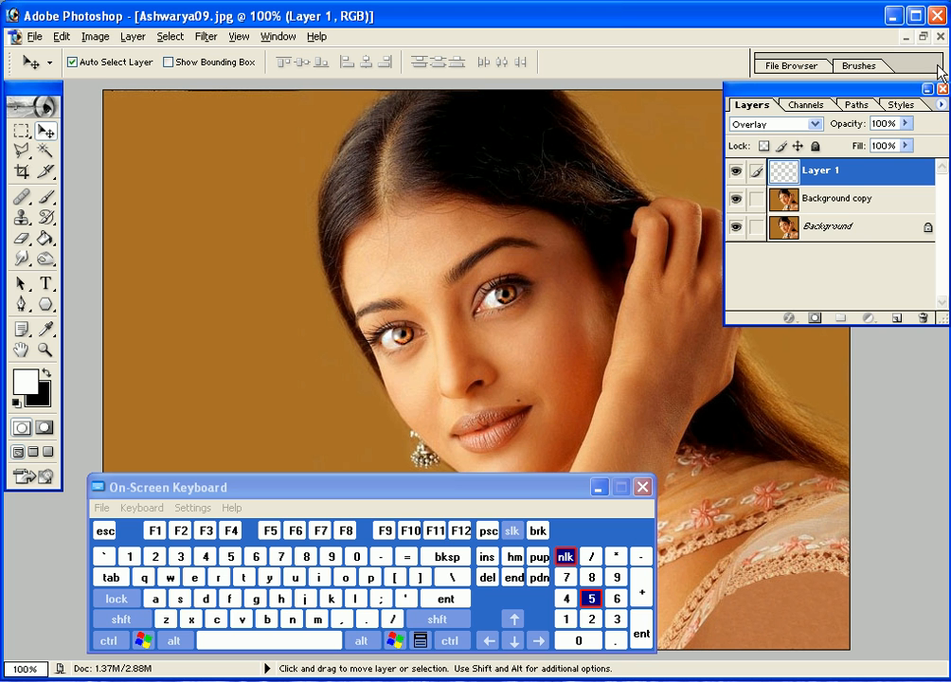
- Move the On-Screen Keyboard window away from the face
{"action": "key", "text": "7"}
{"action": "mouse_move", "coordinate": [526, 487]}
{"action": "left_mouse_down"}
{"action": "mouse_move", "coordinate": [530, 575]}
{"action": "mouse_move", "coordinate": [503, 539]}
{"action": "mouse_move", "coordinate": [538, 475]}
{"action": "left_mouse_up"}
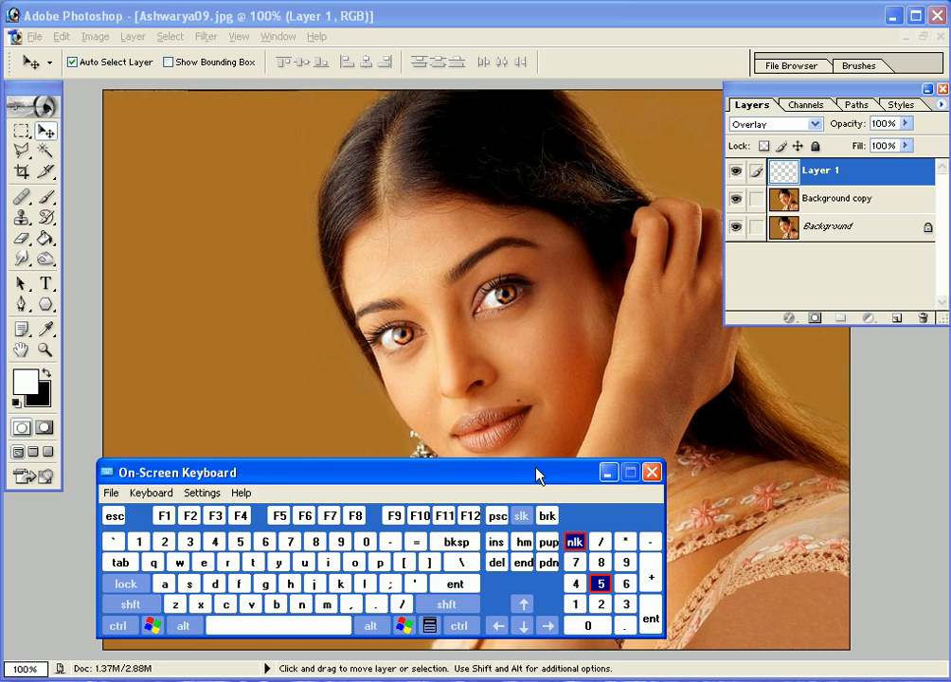
{"action": "left_click", "coordinate": [537, 414]}
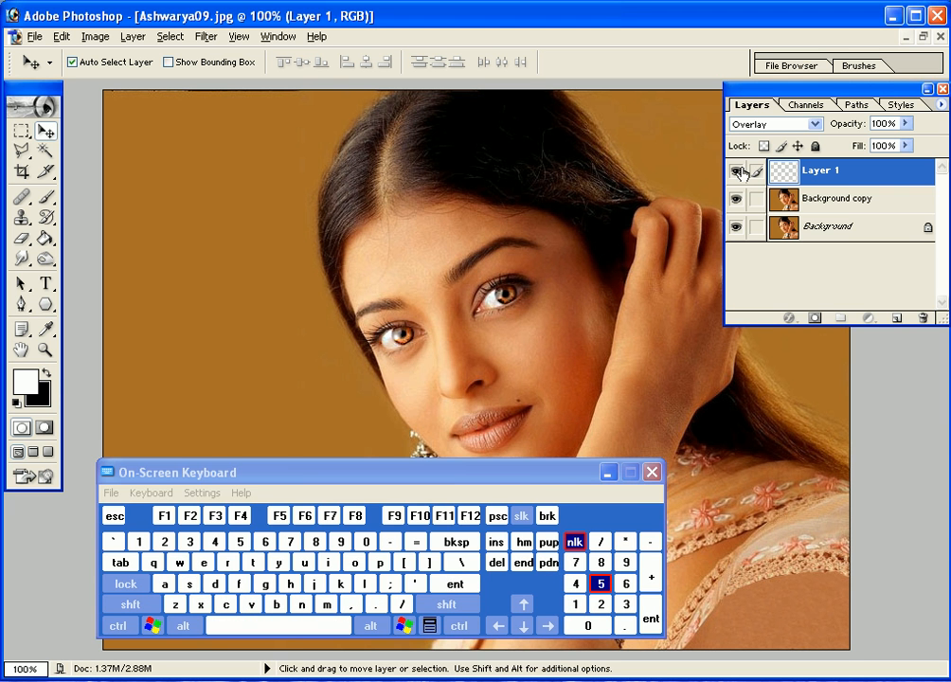
{"action": "left_click_drag", "start_coordinate": [522, 479], "coordinate": [445, 505]}
- Choose the Clone Stamp tool for the mole above the lips and reduce its brush size to 9
{"action": "left_click", "coordinate": [44, 351]}
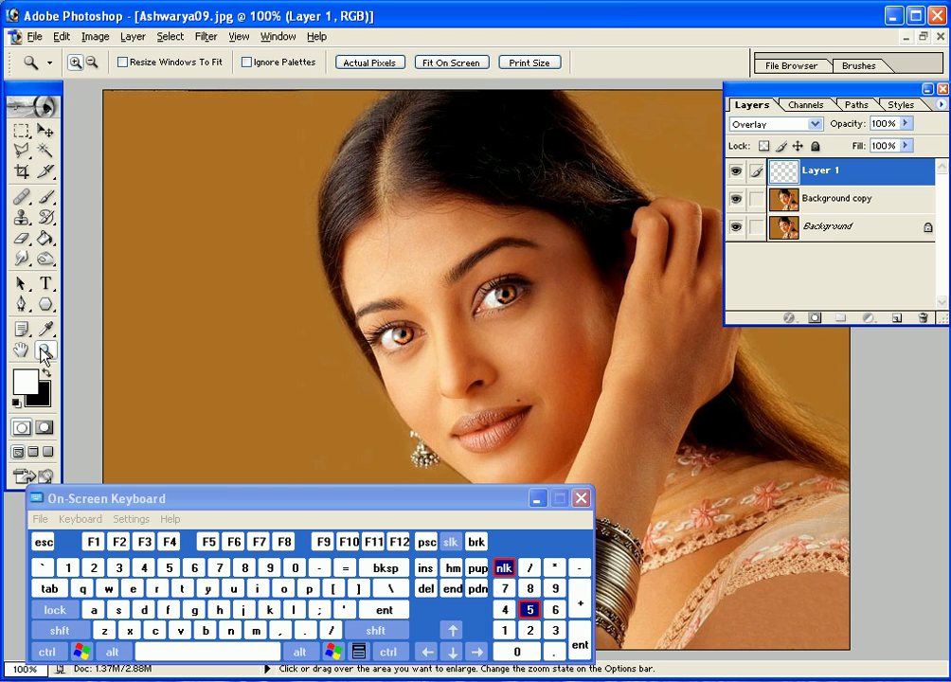
{"action": "left_click", "coordinate": [519, 440]}
{"action": "left_click", "coordinate": [451, 317]}
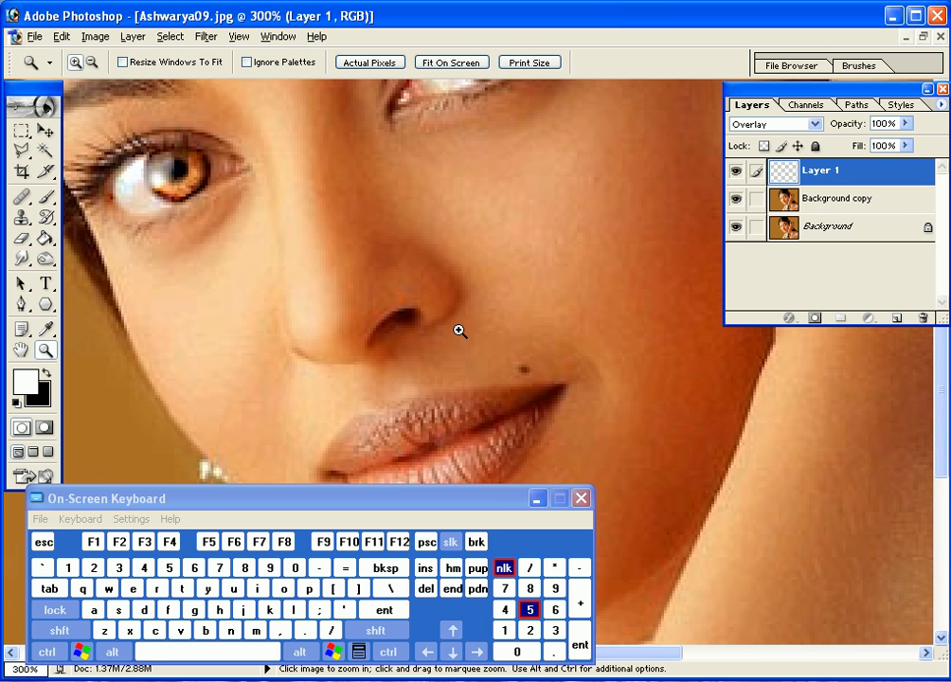
{"action": "left_click", "coordinate": [511, 442]}
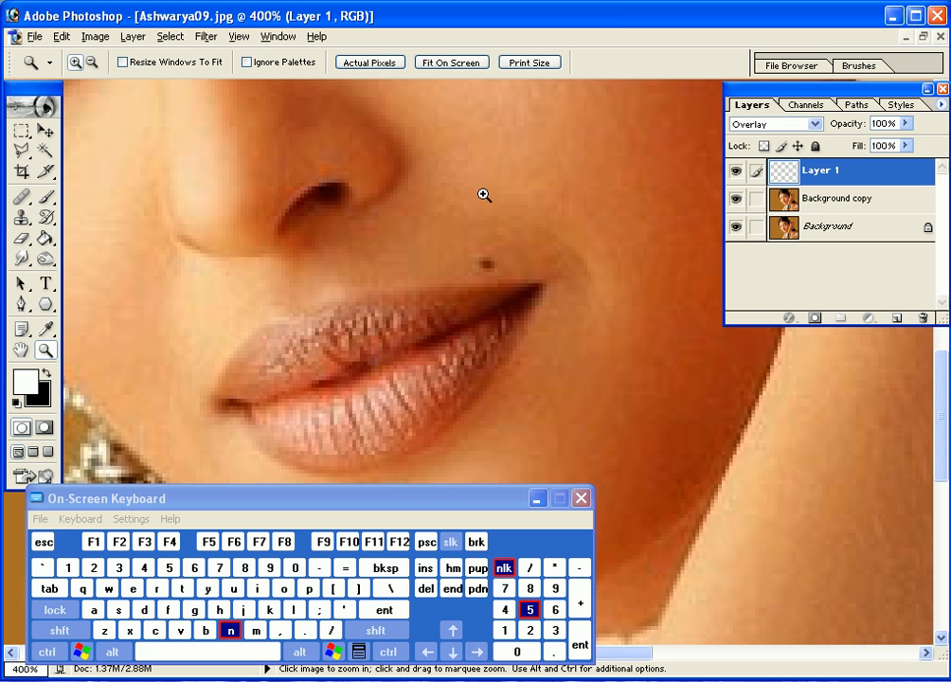
{"action": "left_click", "coordinate": [23, 223]}
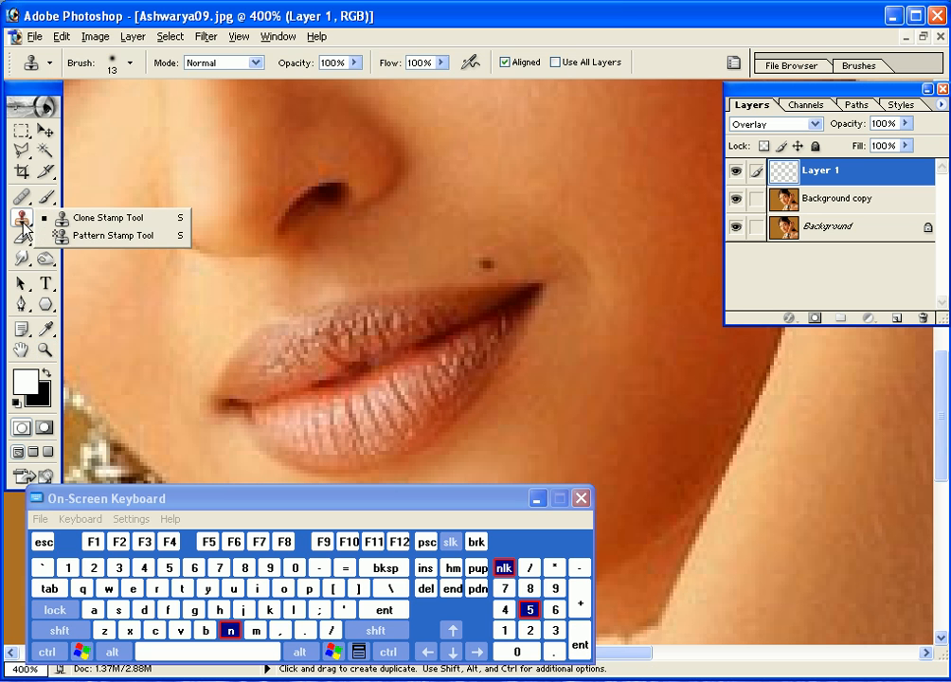
{"action": "left_click", "coordinate": [97, 221]}
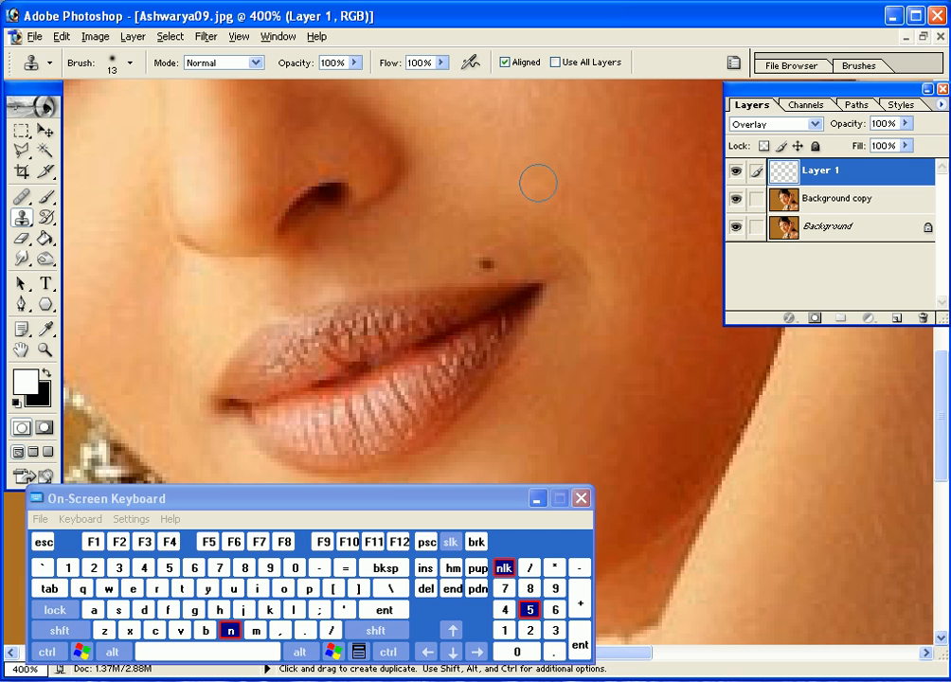
{"action": "left_click_drag", "start_coordinate": [538, 182], "coordinate": [524, 257]}
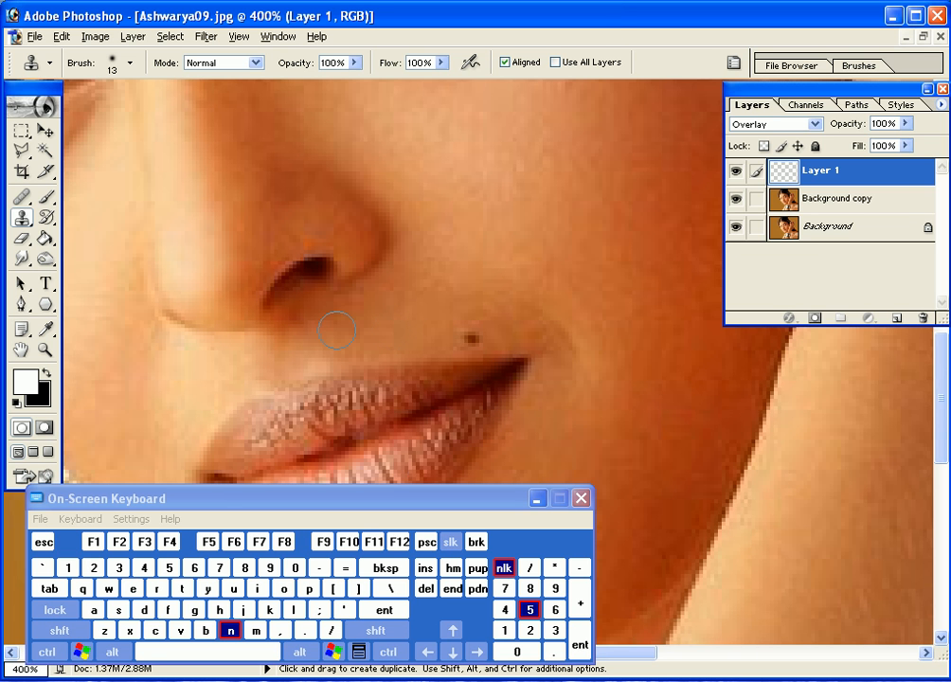
{"action": "left_click", "coordinate": [352, 583]}
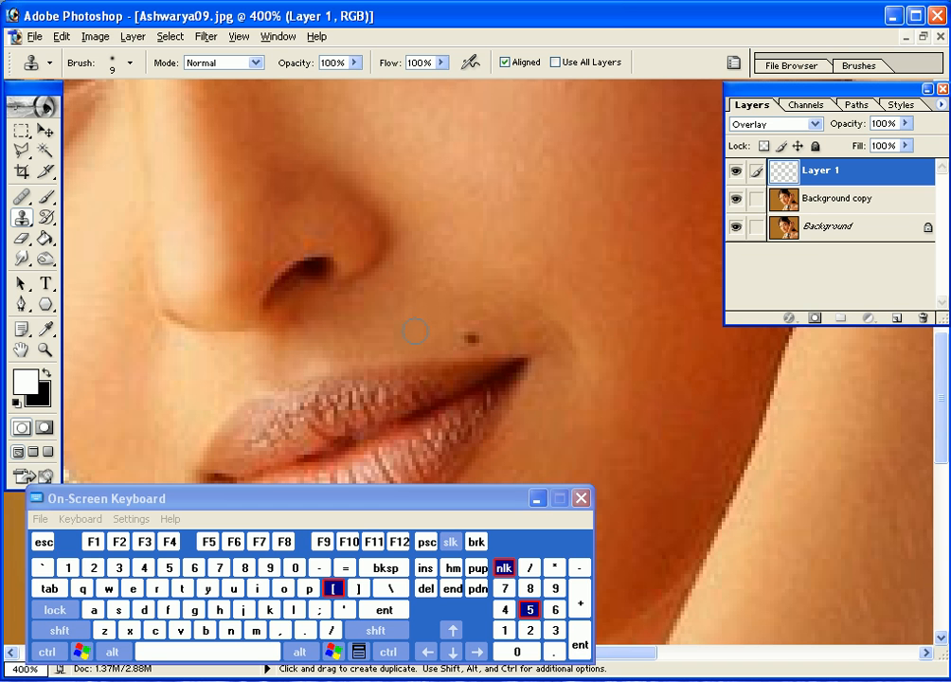
- Make the Background copy layer active for cloning over the mole above the lips
{"action": "key", "text": "alt"}
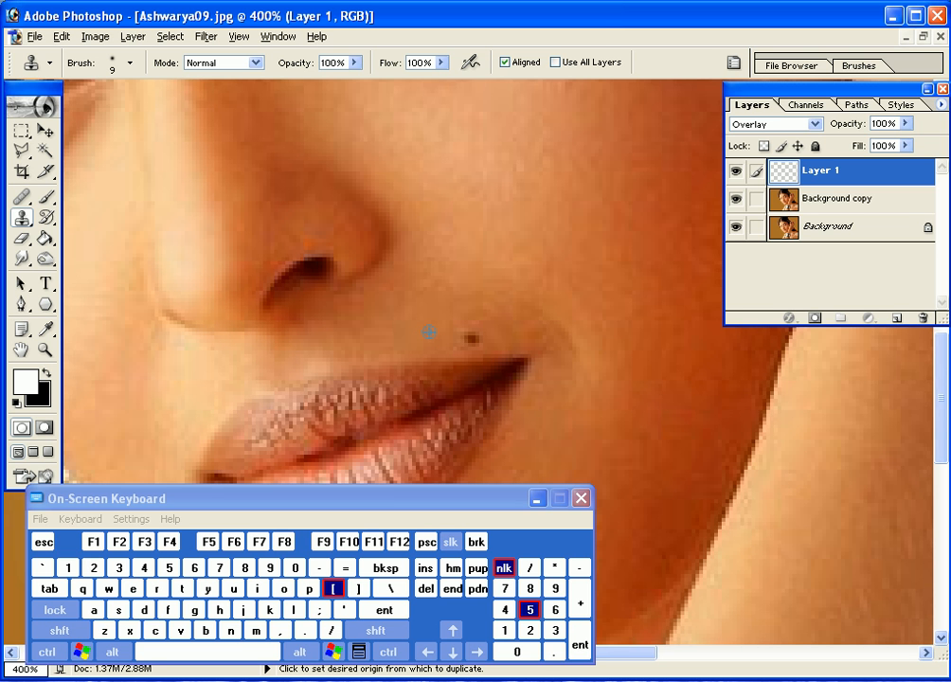
{"action": "left_click", "coordinate": [512, 320], "text": "alt"}
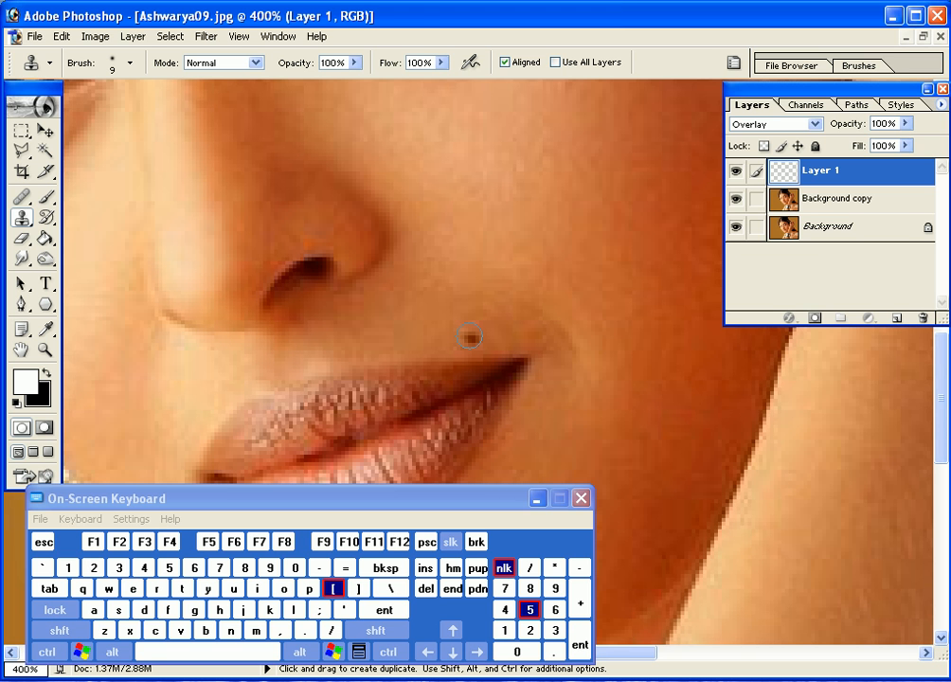
{"action": "left_click", "coordinate": [843, 209]}
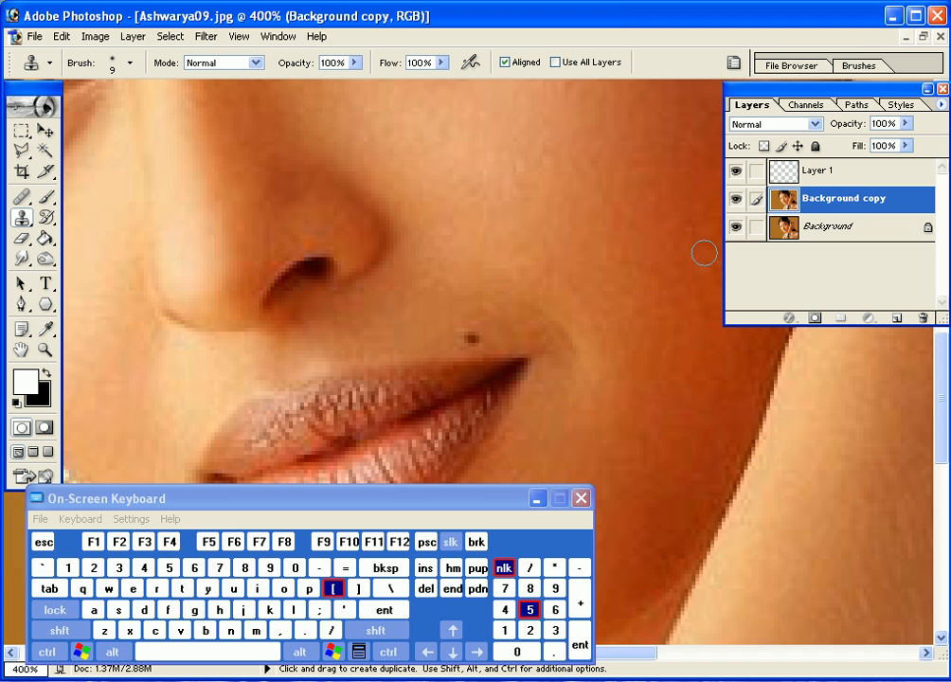
- Clone skin sampled just beside the mole over it with the 9-pixel Clone Stamp, and check the face at 100%
{"action": "left_click", "coordinate": [512, 329], "text": "alt"}
{"action": "left_click", "coordinate": [470, 338]}
{"action": "left_click", "coordinate": [492, 338], "text": "alt"}
{"action": "double_click", "coordinate": [45, 349]}
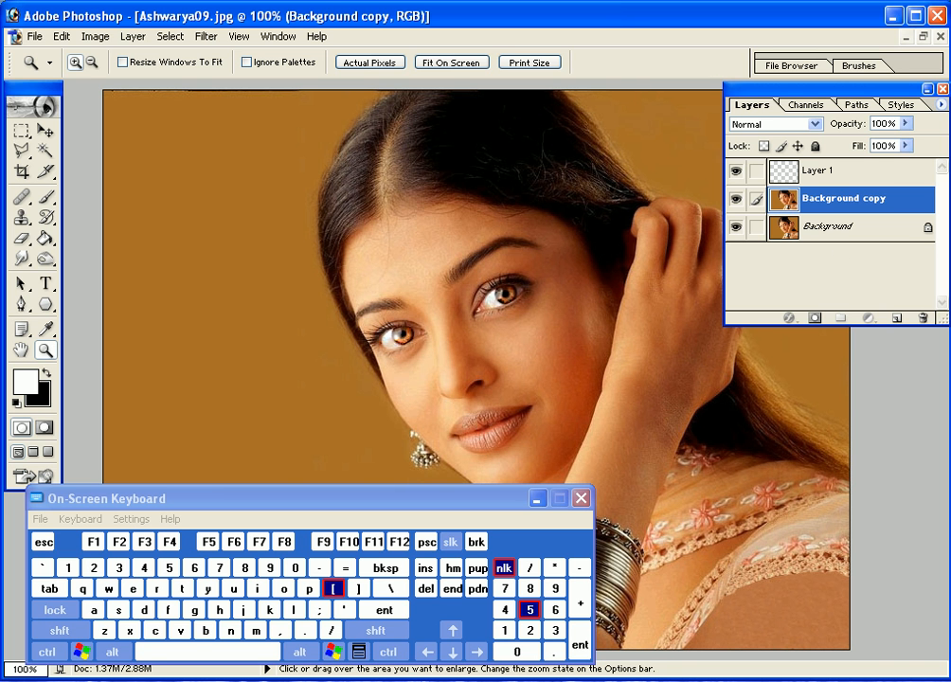
- Step back through the history to undo the Clone Stamp work on the mole
{"action": "left_click", "coordinate": [33, 35]}
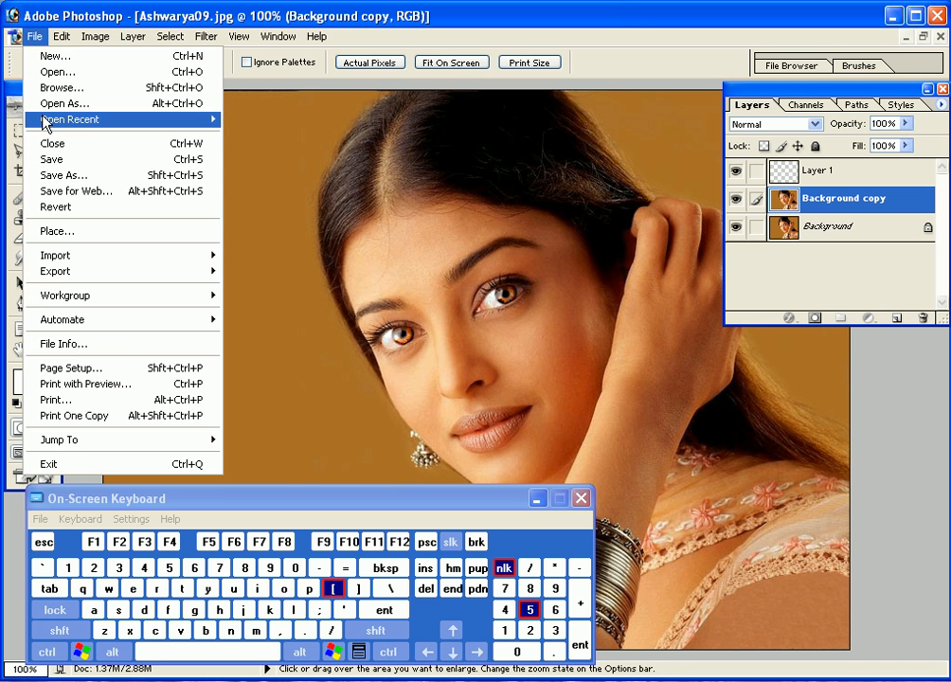
{"action": "mouse_move", "coordinate": [46, 123]}
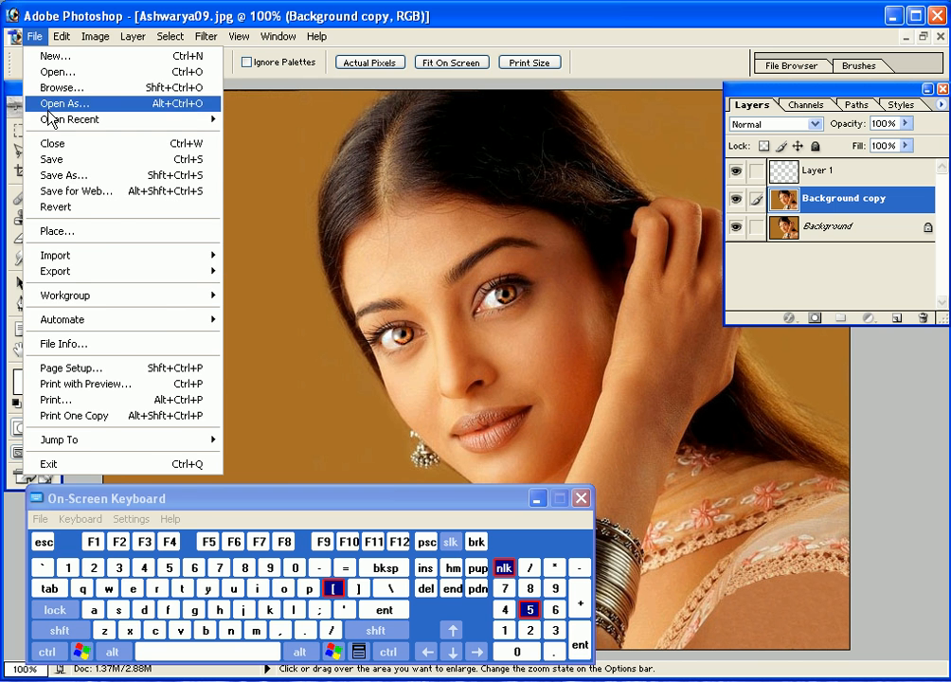
{"action": "mouse_move", "coordinate": [66, 38]}
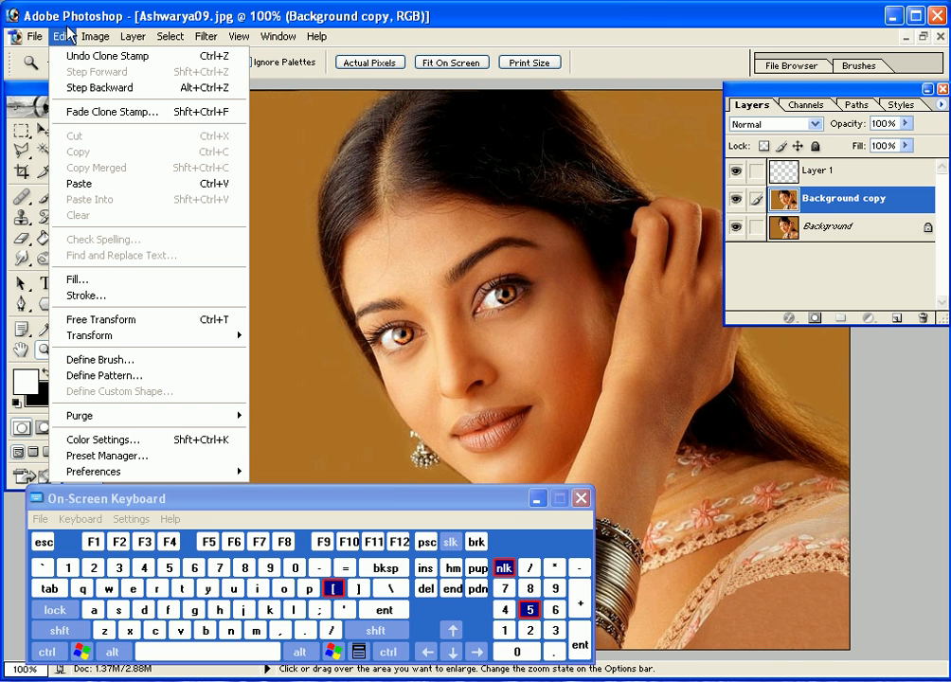
{"action": "left_click", "coordinate": [66, 88]}
{"action": "left_click", "coordinate": [59, 36]}
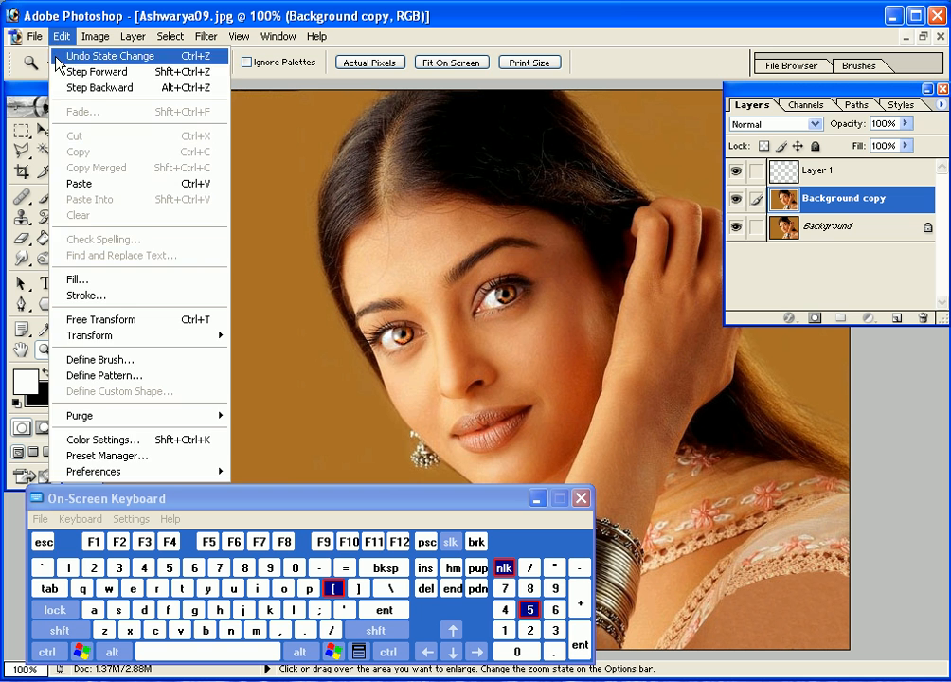
{"action": "left_click", "coordinate": [69, 87]}
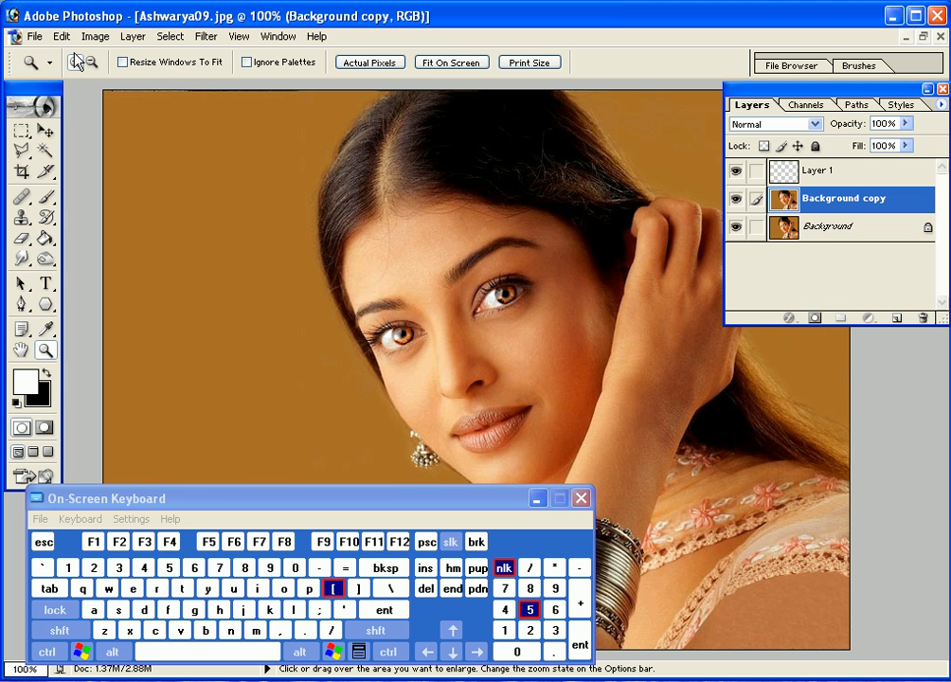
{"action": "left_click", "coordinate": [60, 36]}
{"action": "left_click", "coordinate": [71, 88]}
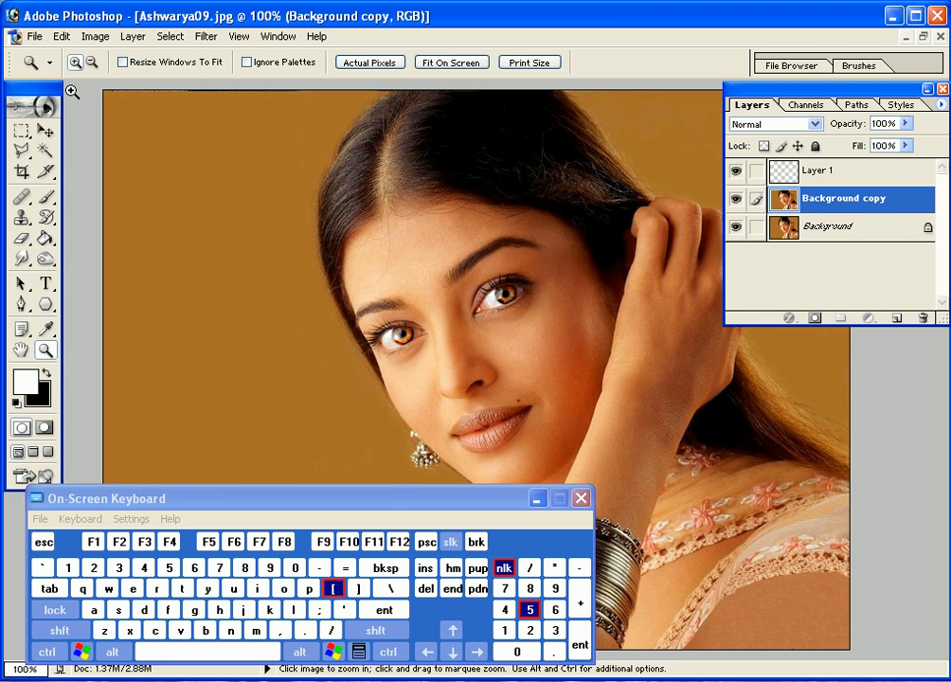
{"action": "left_click", "coordinate": [60, 36]}
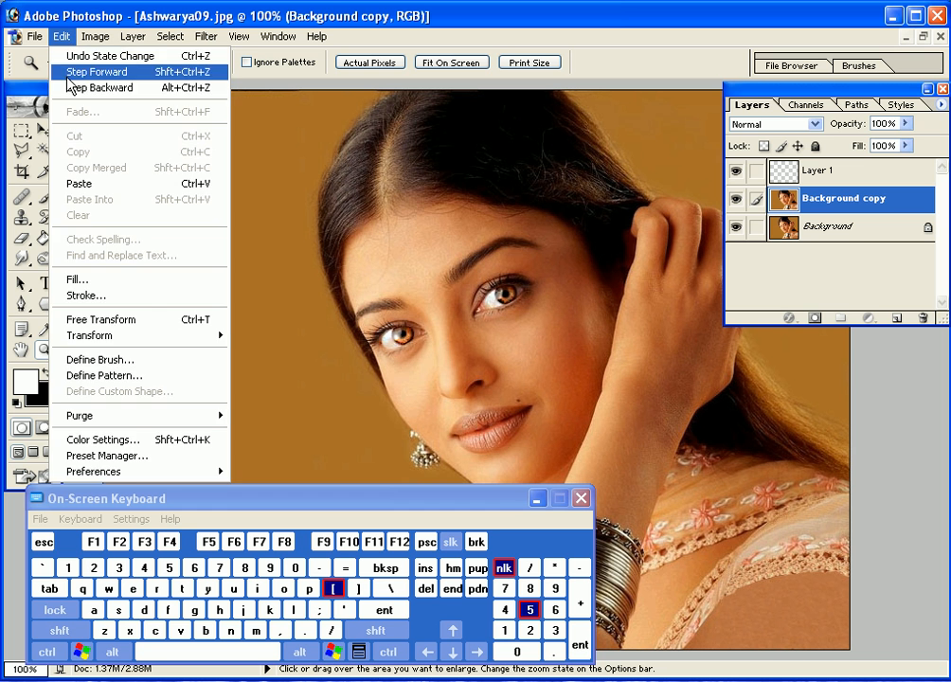
{"action": "left_click", "coordinate": [72, 88]}
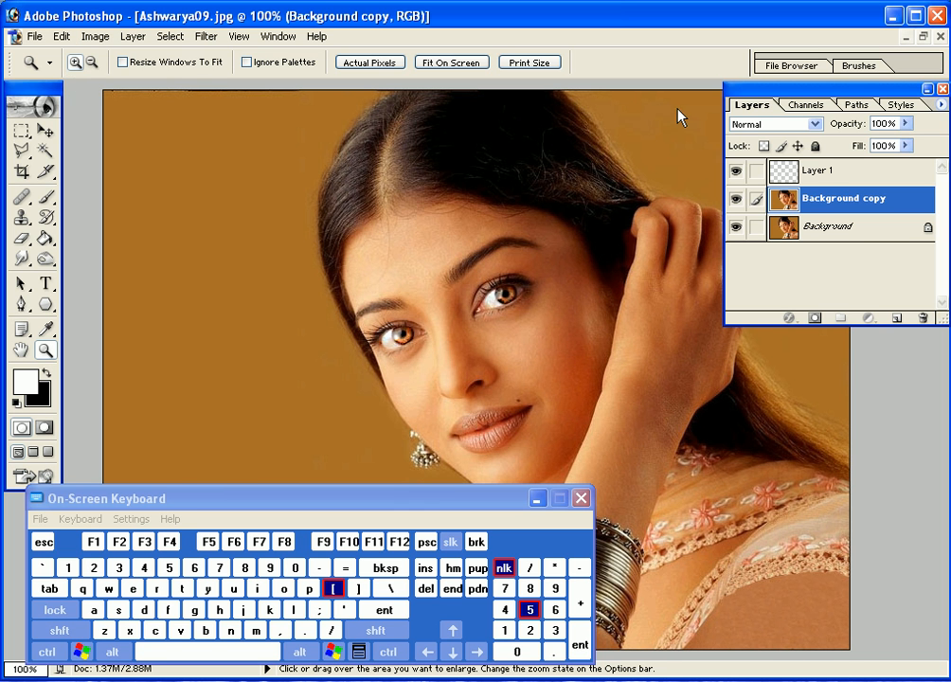
- Outline the mole with the Patch tool set to Source, patch it from the skin beside it, deselect, and view the photo at 100%
{"action": "left_click_drag", "start_coordinate": [443, 350], "coordinate": [595, 457]}
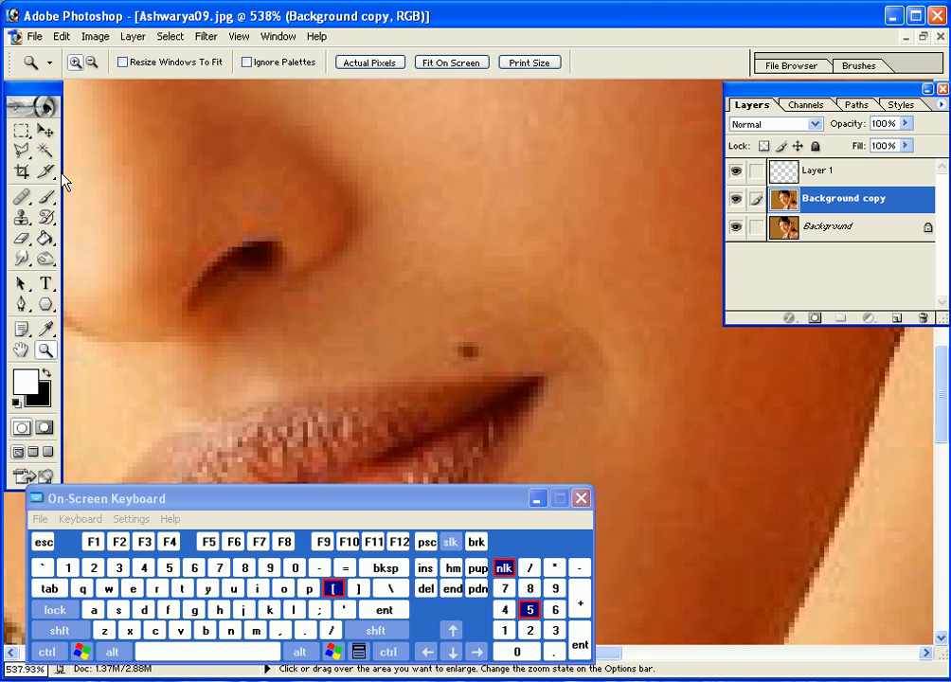
{"action": "left_click", "coordinate": [25, 197]}
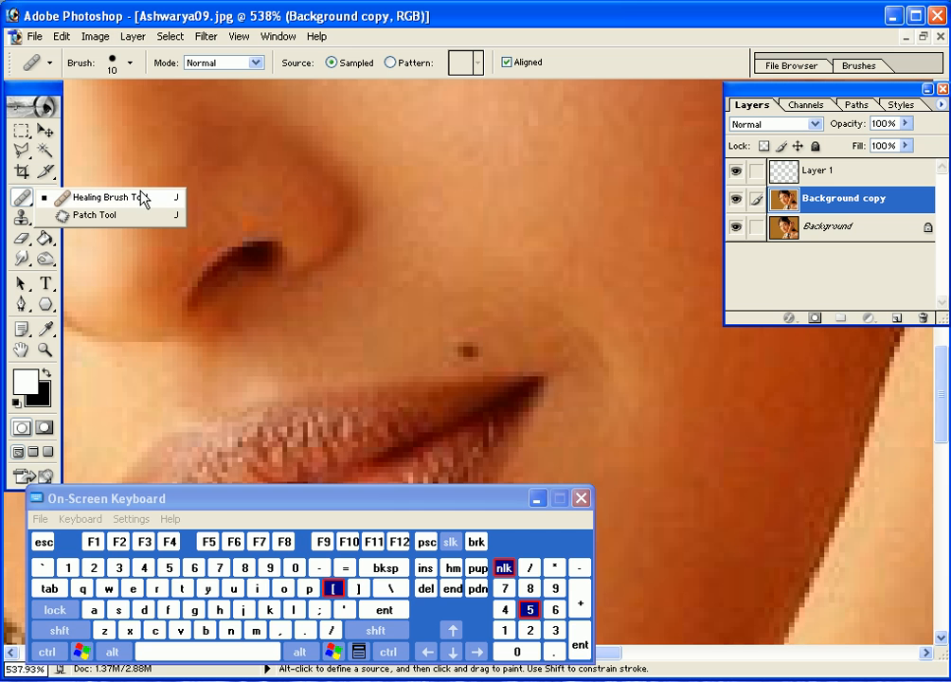
{"action": "left_click", "coordinate": [95, 216]}
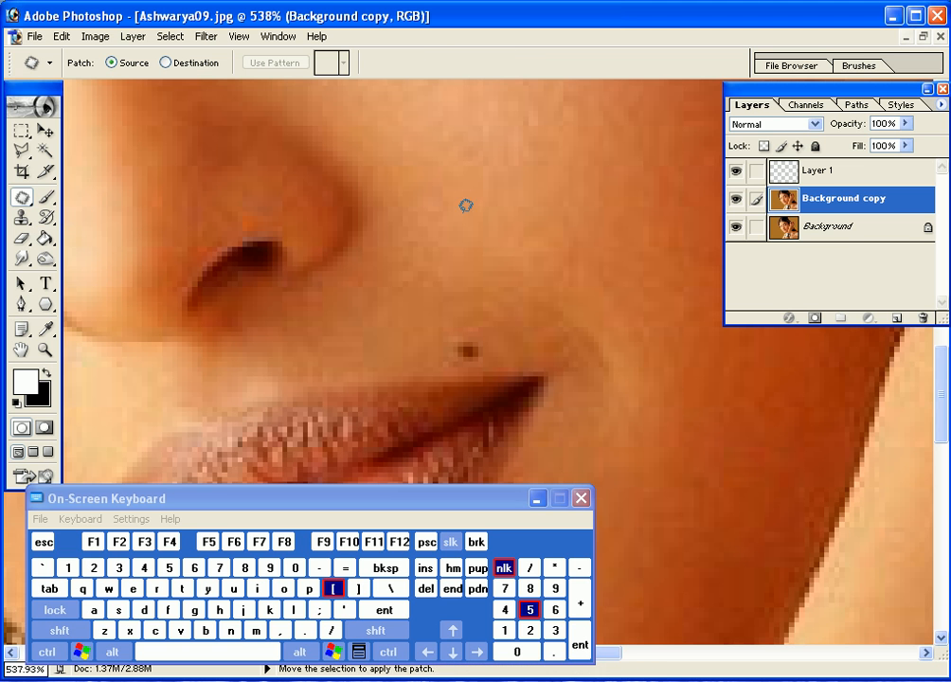
{"action": "mouse_move", "coordinate": [445, 329]}
{"action": "left_mouse_down"}
{"action": "mouse_move", "coordinate": [466, 328]}
{"action": "mouse_move", "coordinate": [483, 343]}
{"action": "mouse_move", "coordinate": [477, 358]}
{"action": "mouse_move", "coordinate": [456, 354]}
{"action": "mouse_move", "coordinate": [444, 336]}
{"action": "mouse_move", "coordinate": [462, 346]}
{"action": "mouse_move", "coordinate": [420, 350]}
{"action": "left_mouse_up"}
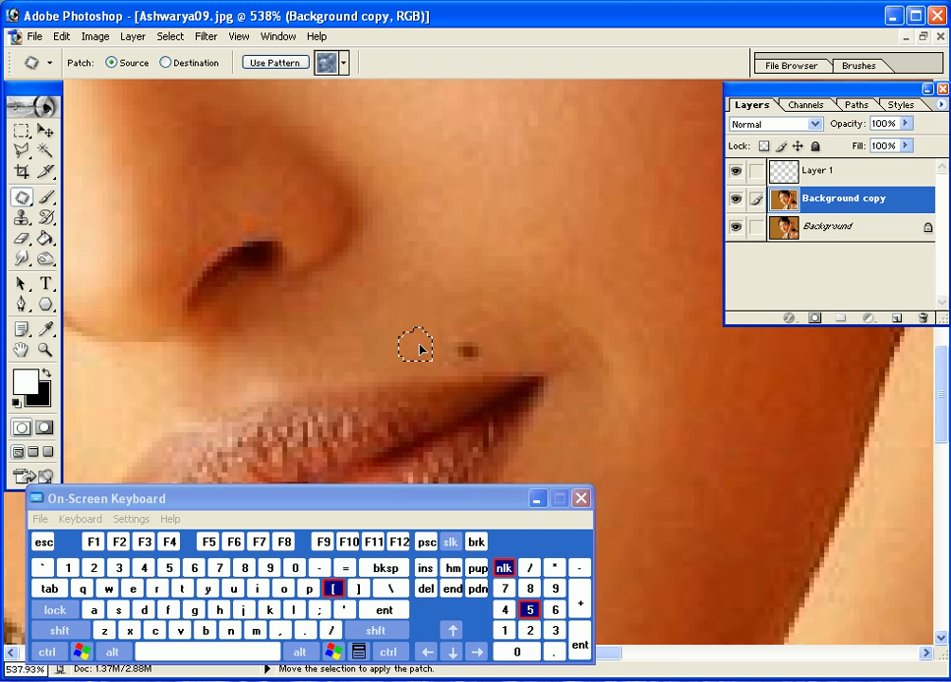
{"action": "left_click_drag", "start_coordinate": [420, 349], "coordinate": [422, 348]}
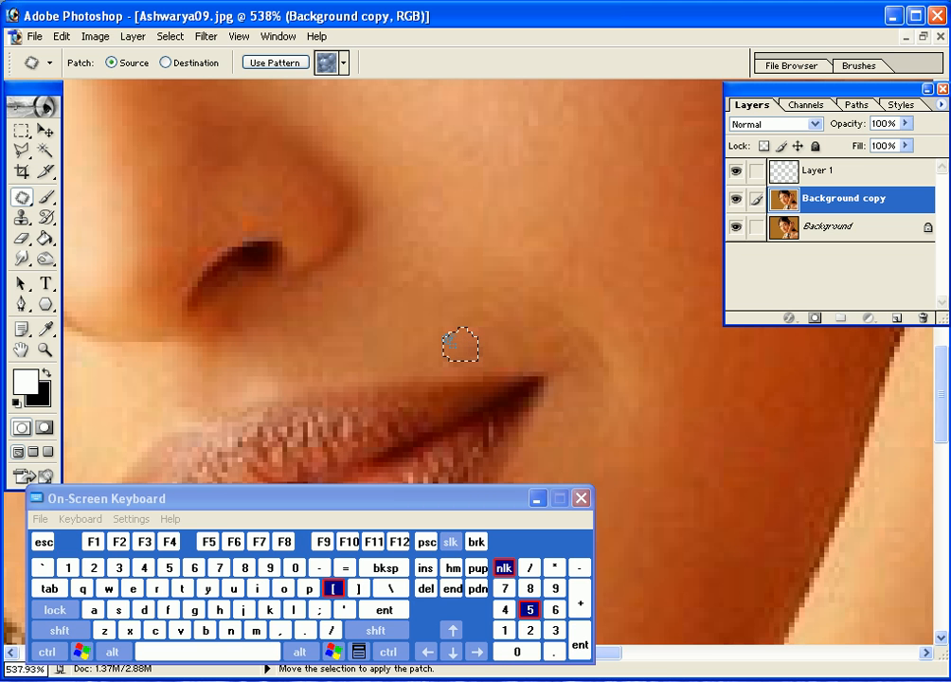
{"action": "left_click", "coordinate": [381, 343]}
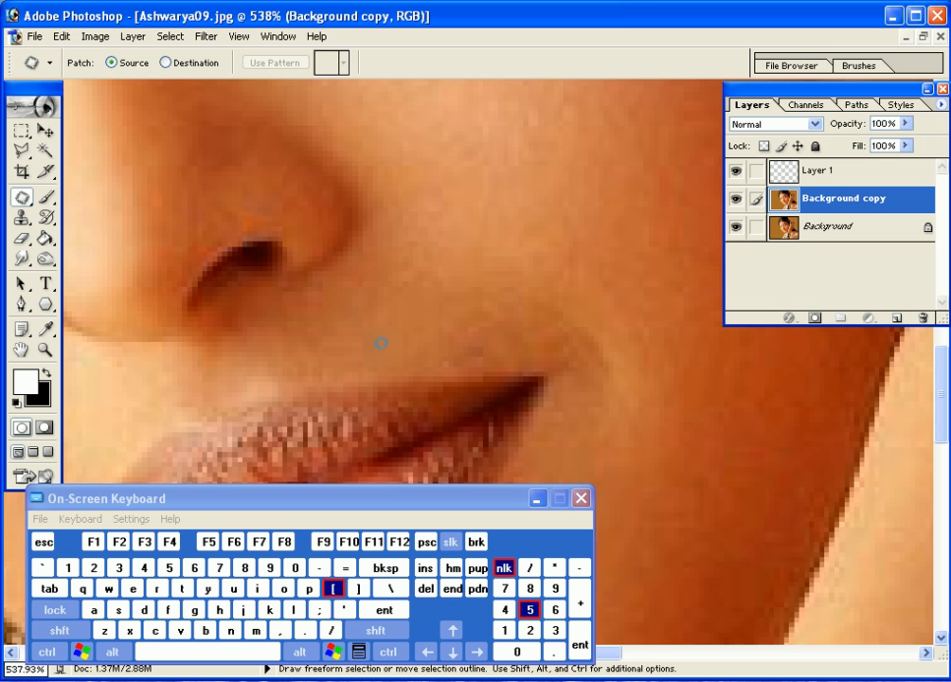
{"action": "double_click", "coordinate": [43, 350]}
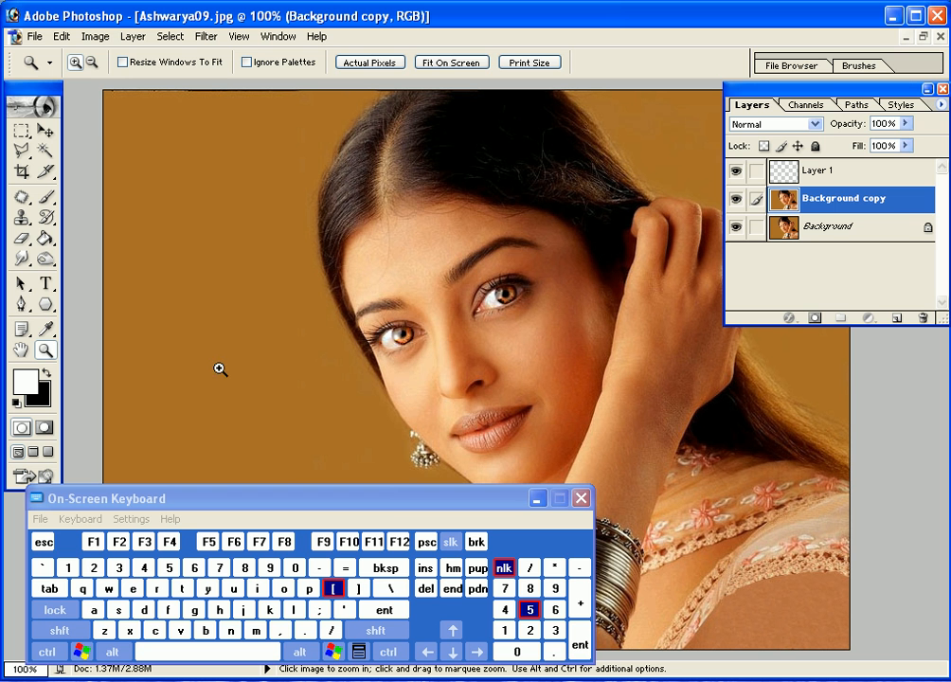
- Step back through the history to undo the patch over the mole
{"action": "left_click", "coordinate": [59, 36]}
{"action": "left_click", "coordinate": [72, 88]}
{"action": "left_click", "coordinate": [59, 36]}
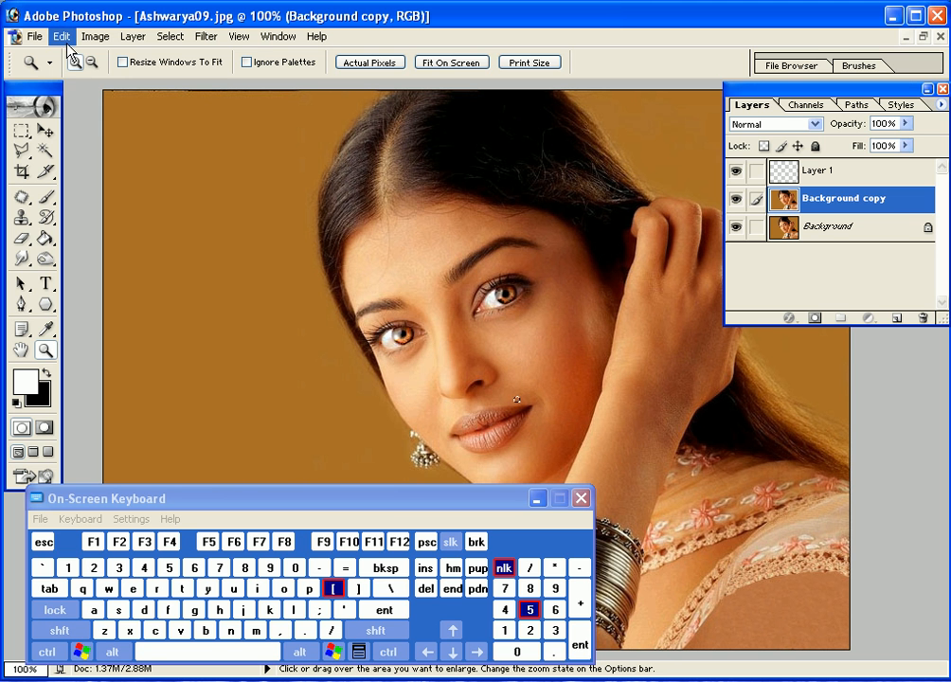
{"action": "left_click", "coordinate": [79, 89]}
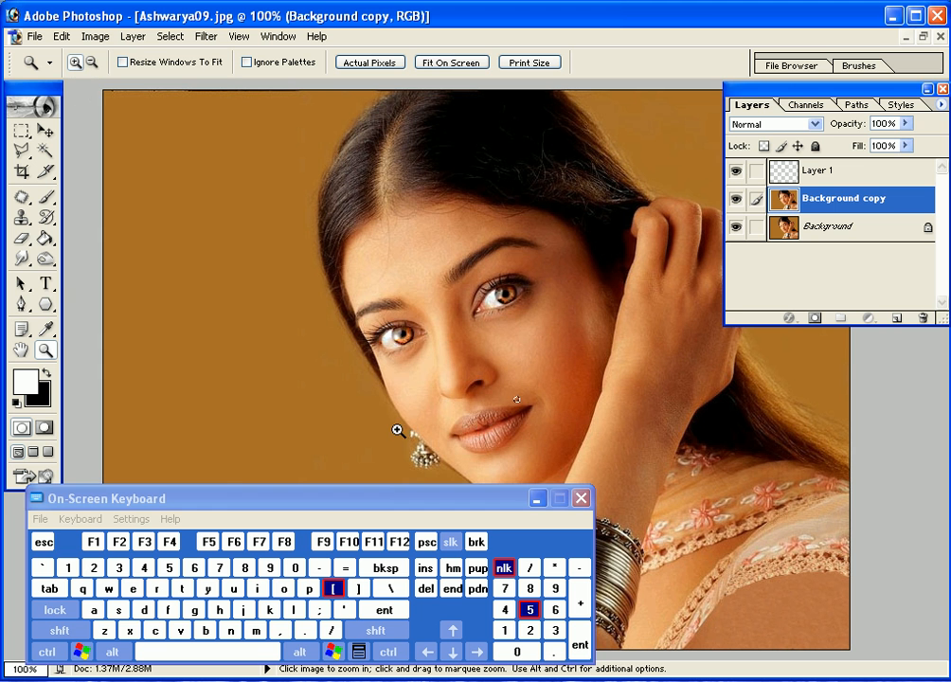
- Clear the patch selection and heal the mole with the 10-pixel Healing Brush, sampling clean skin between it and the nose
{"action": "left_click_drag", "start_coordinate": [466, 364], "coordinate": [556, 444]}
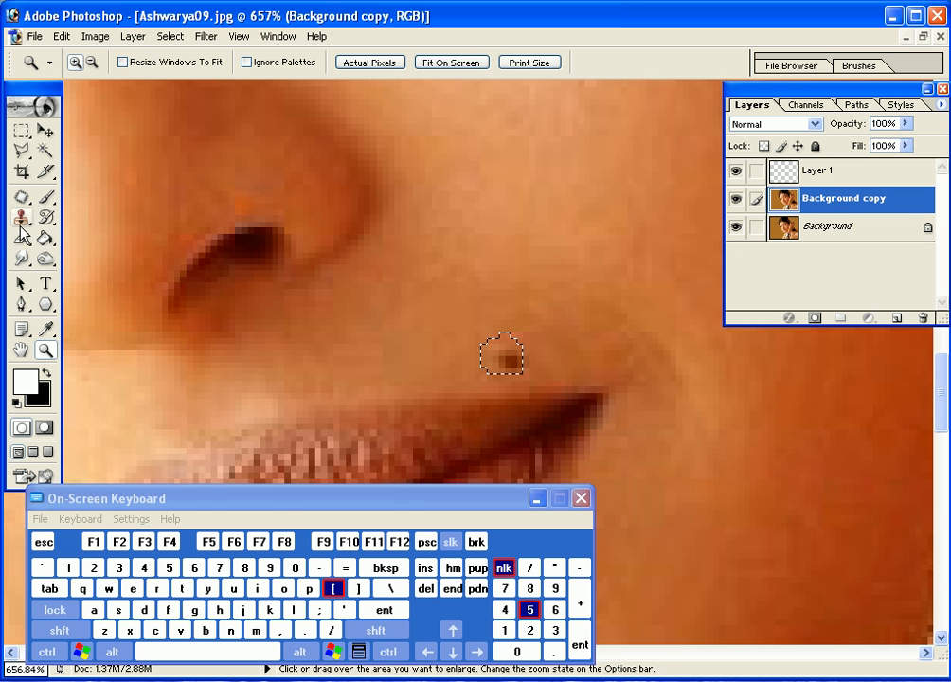
{"action": "left_click", "coordinate": [23, 197]}
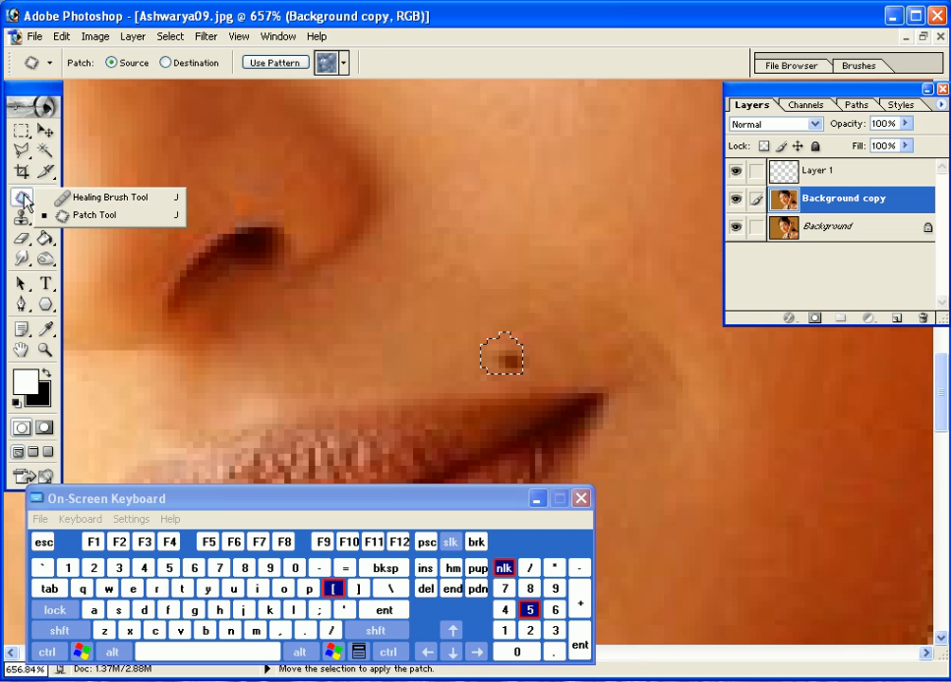
{"action": "left_click", "coordinate": [76, 198]}
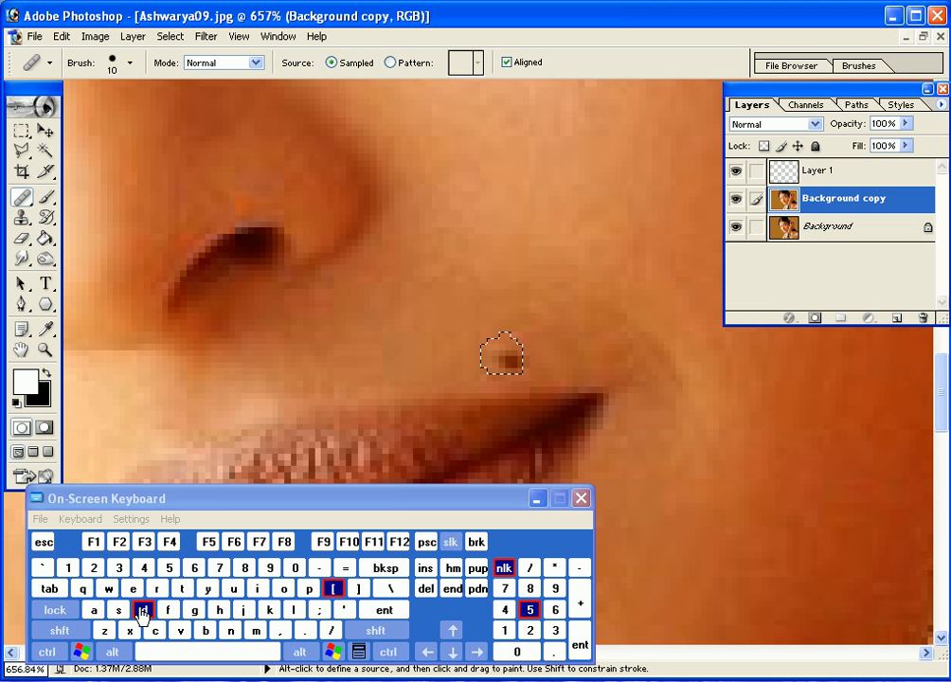
{"action": "key", "text": "ctrl+d"}
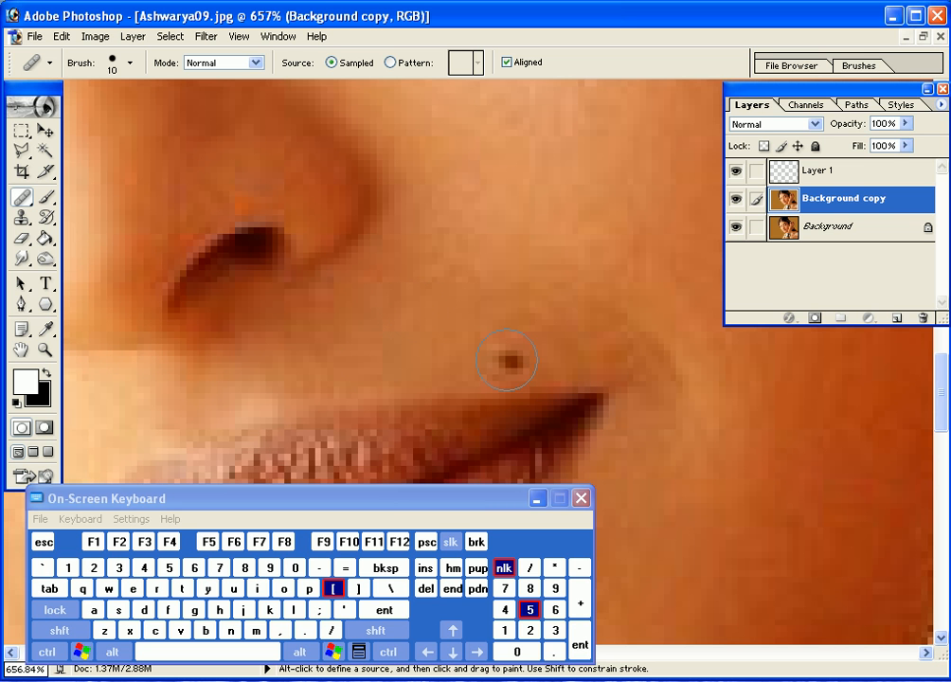
{"action": "key", "text": "alt"}
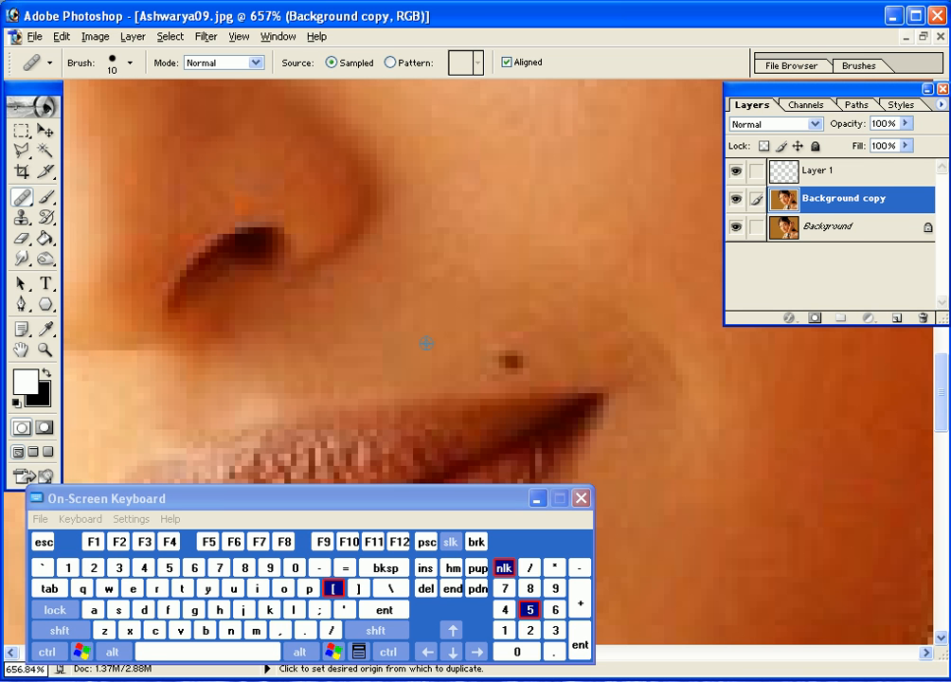
{"action": "left_click", "coordinate": [427, 343], "text": "alt"}
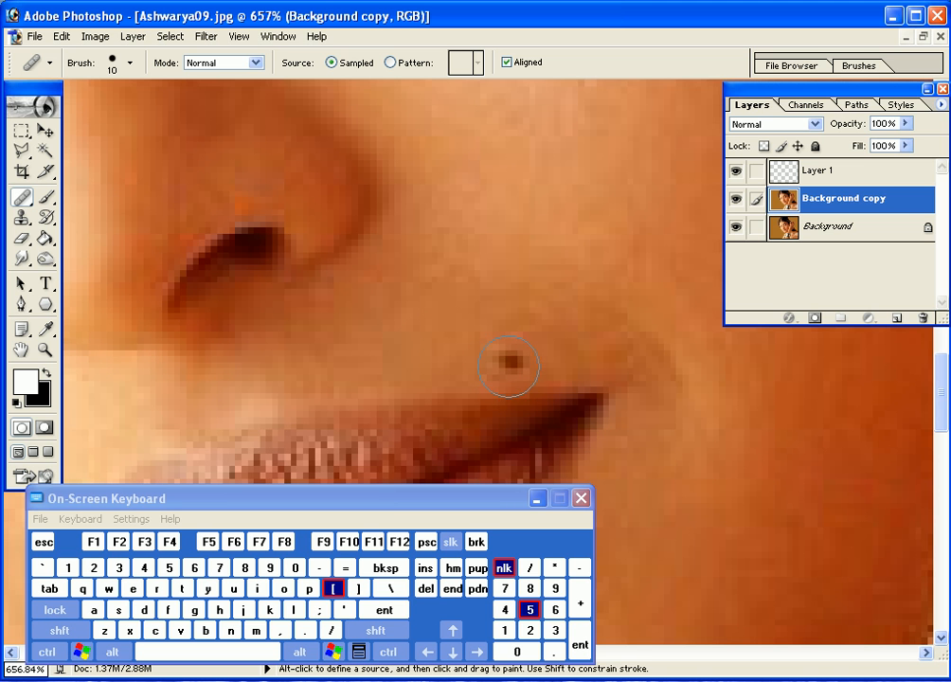
{"action": "left_click", "coordinate": [511, 351]}
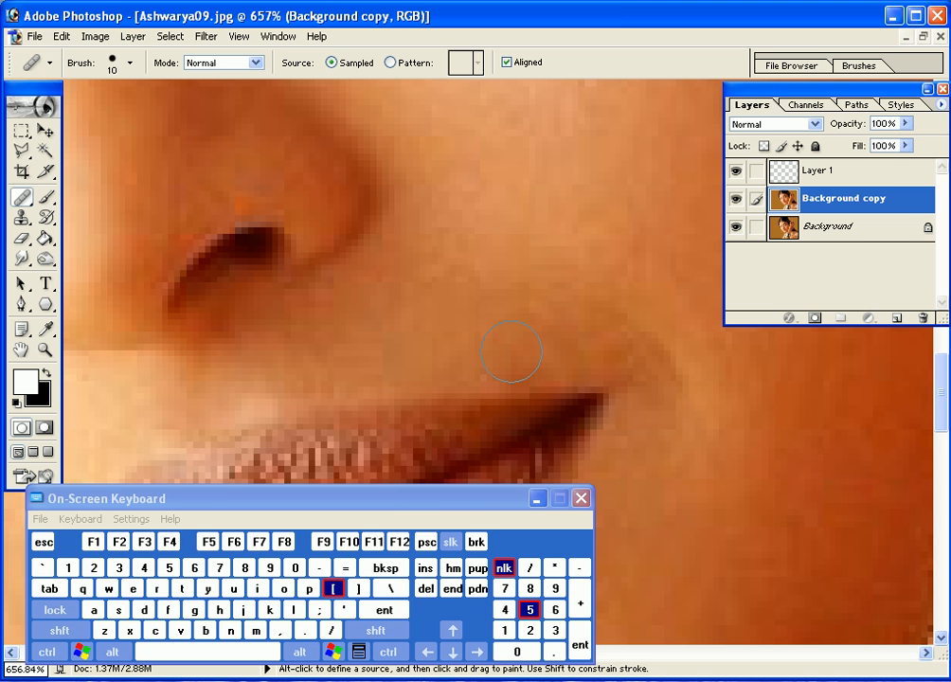
{"action": "double_click", "coordinate": [45, 350]}
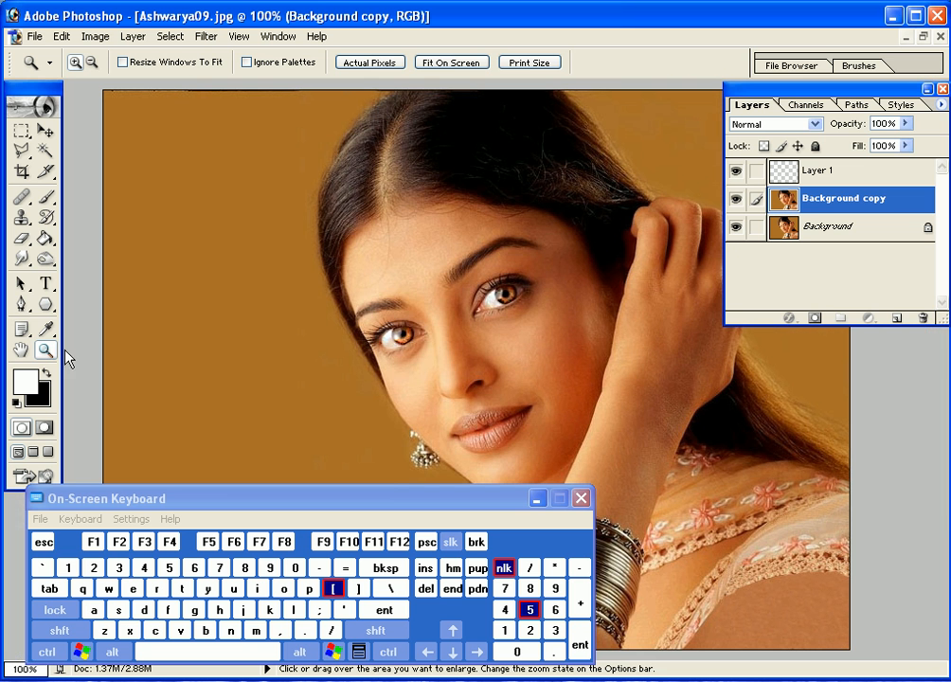